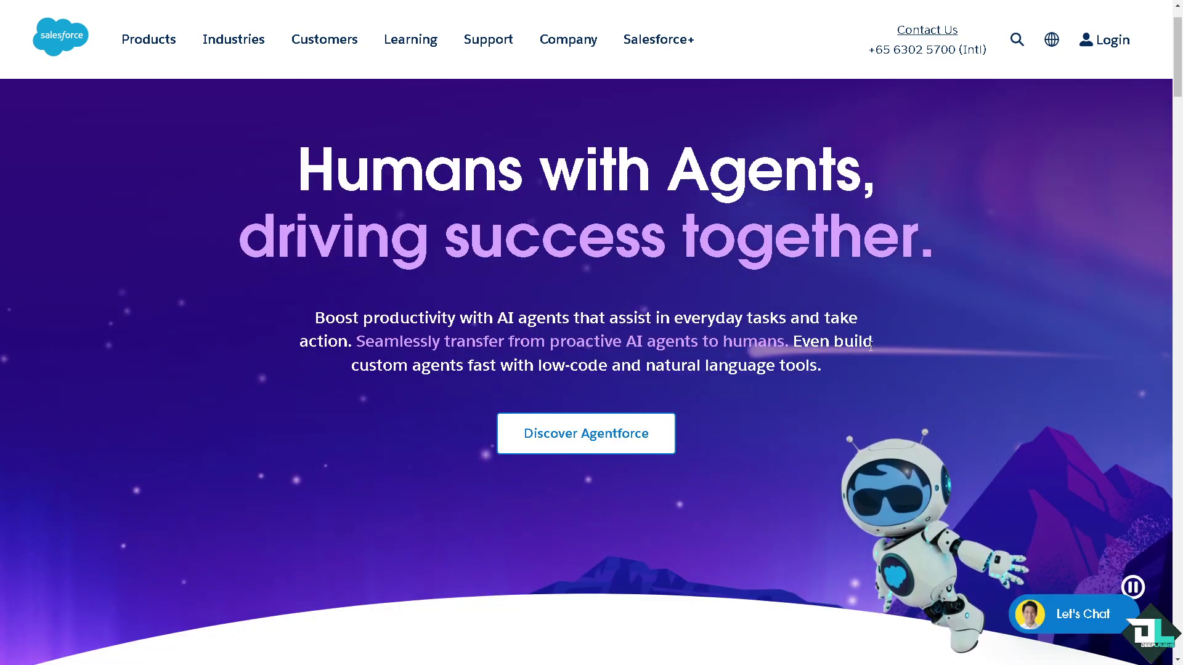
Step: Open the salesforce.com Login dropdown listing Salesforce, Marketing Cloud and Trailblazer Account
{"action": "left_click", "coordinate": [1129, 40]}
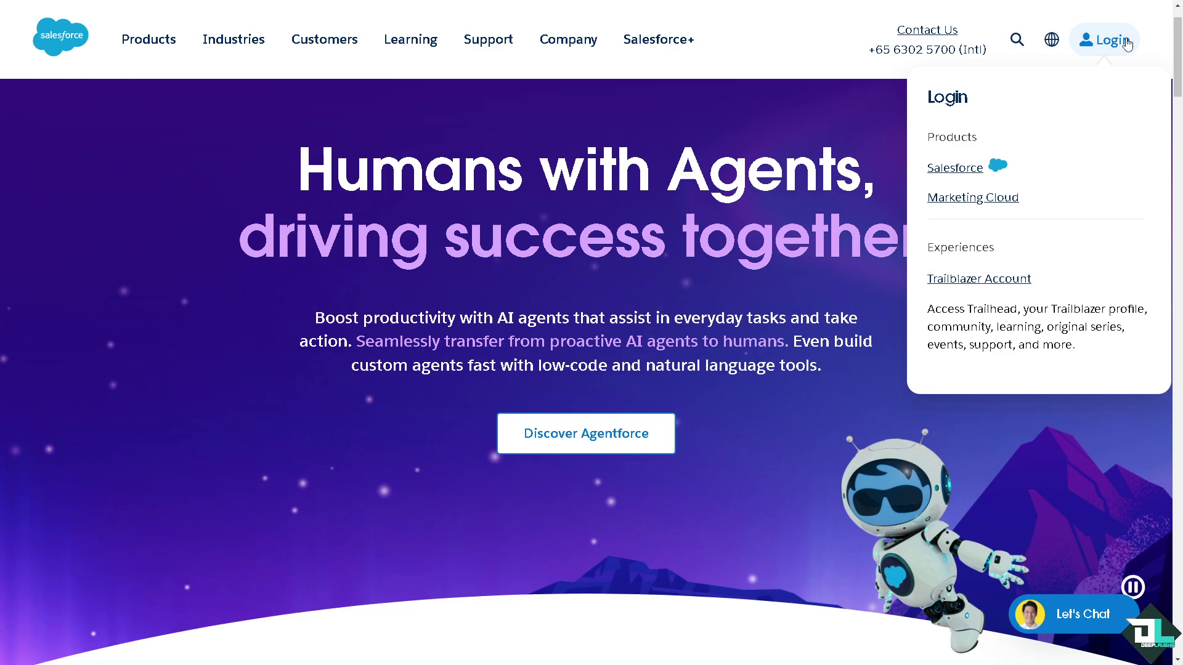
Step: Go to the Salesforce login page and start a free trial signup
{"action": "left_click", "coordinate": [944, 174]}
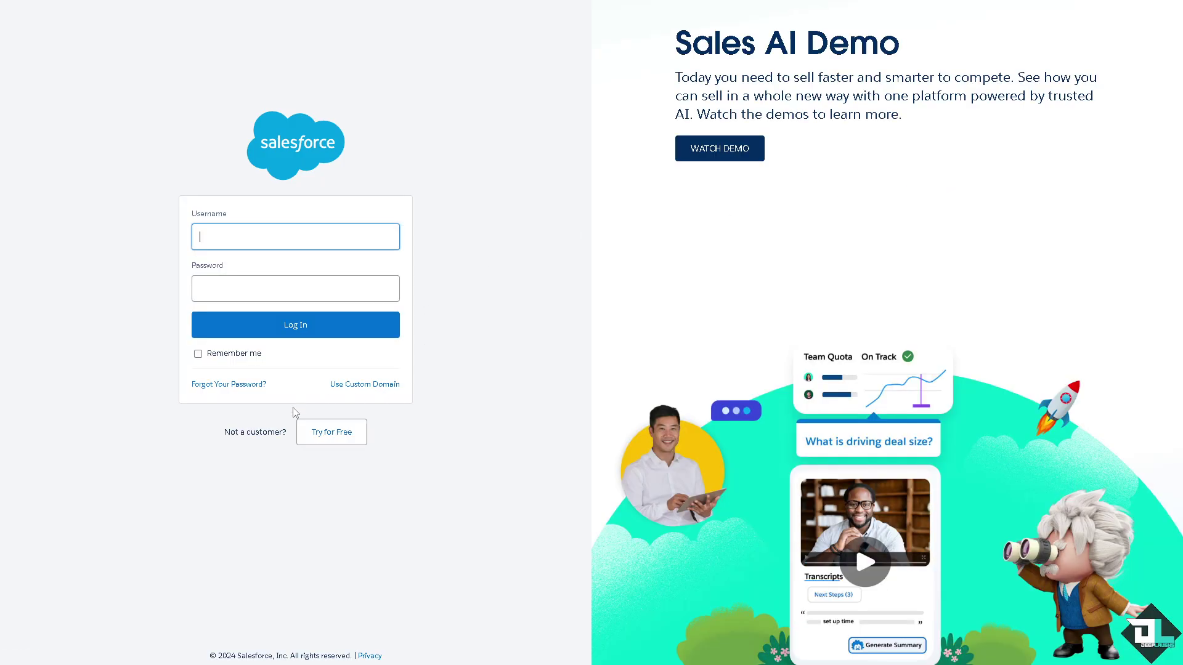
{"action": "left_click", "coordinate": [327, 439]}
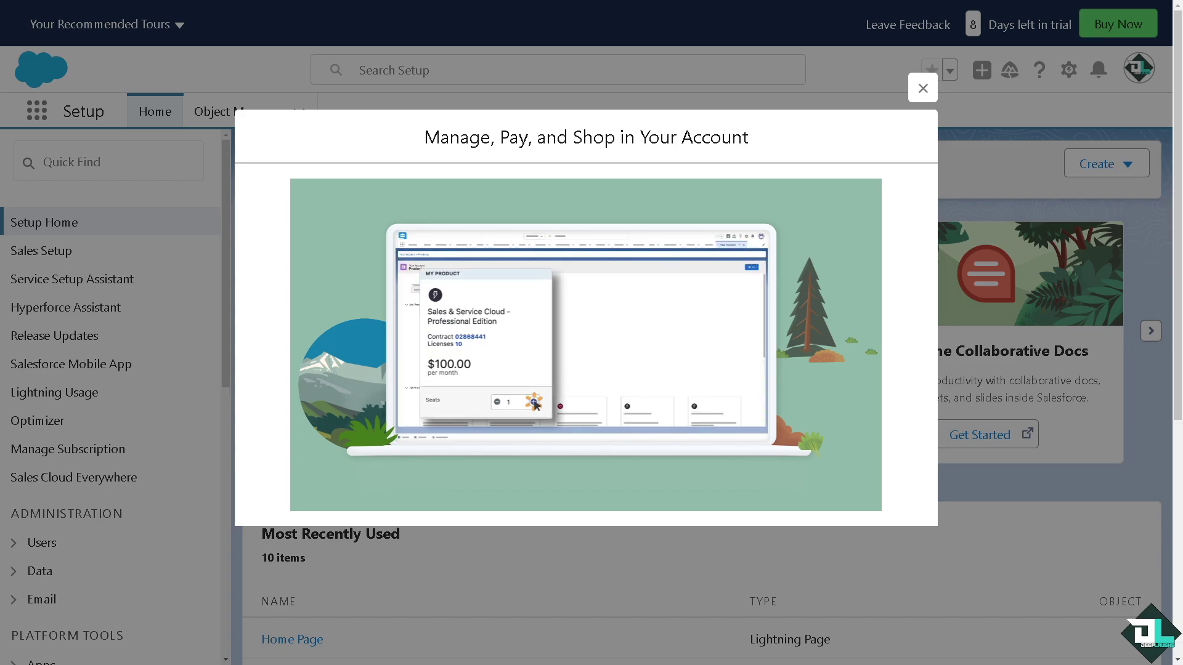
Step: Dismiss the account promo and open Email Templates by searching the App Launcher for 'Email'
{"action": "left_click", "coordinate": [922, 89]}
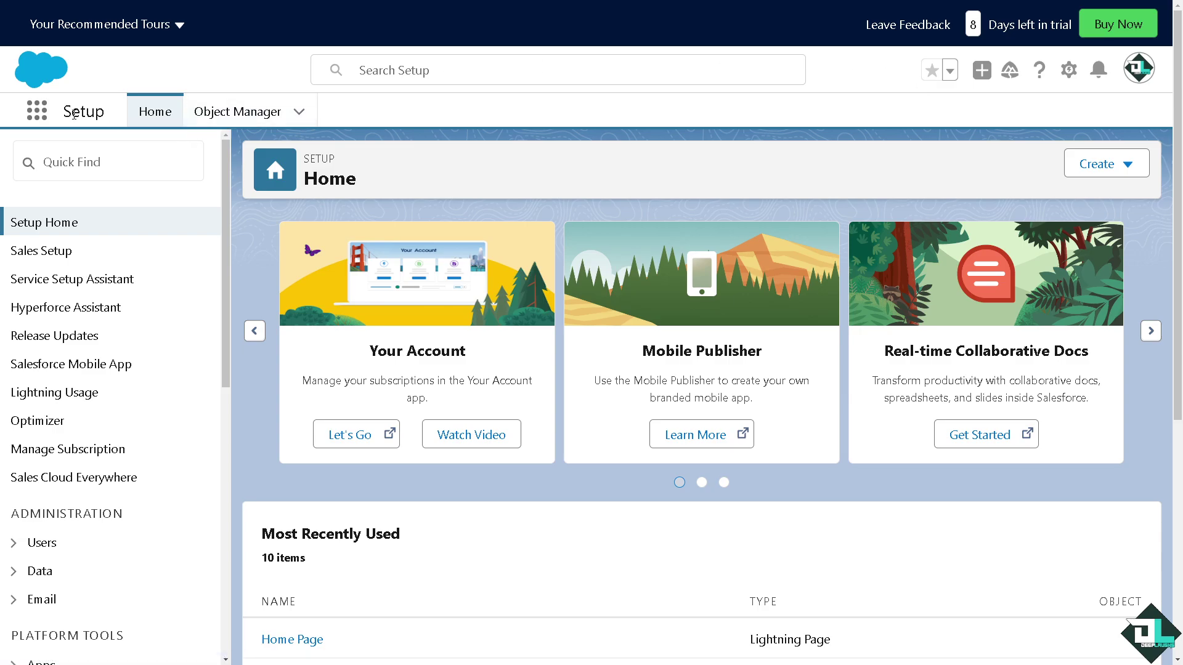
{"action": "left_click", "coordinate": [37, 111]}
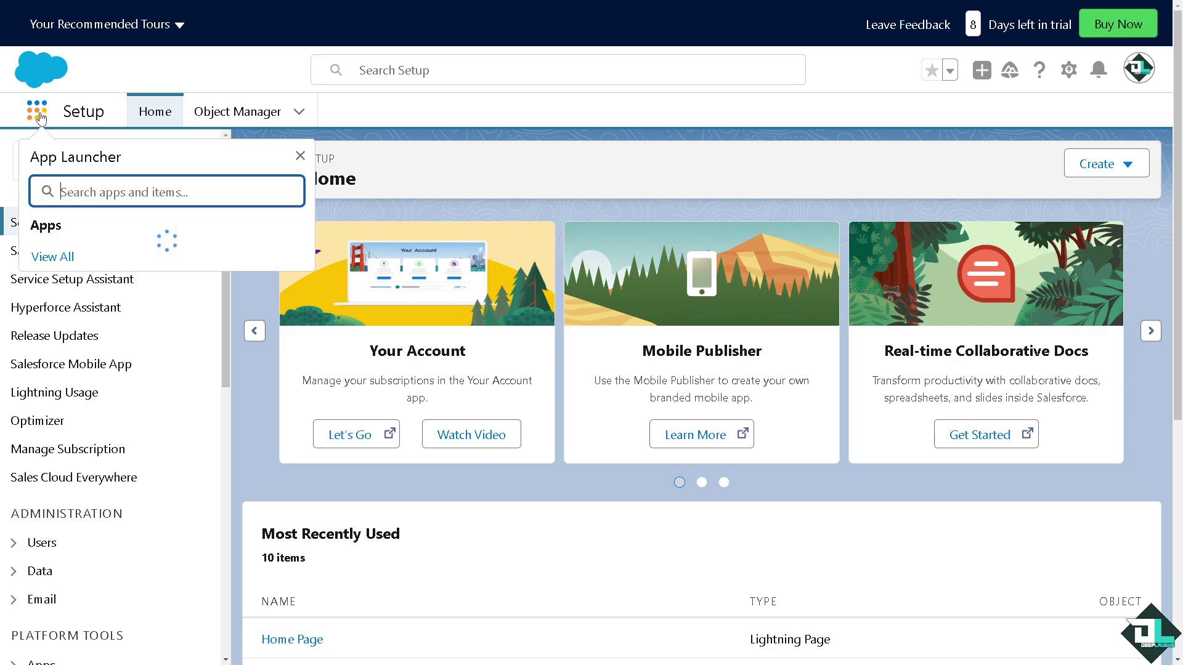
{"action": "type", "text": "Email"}
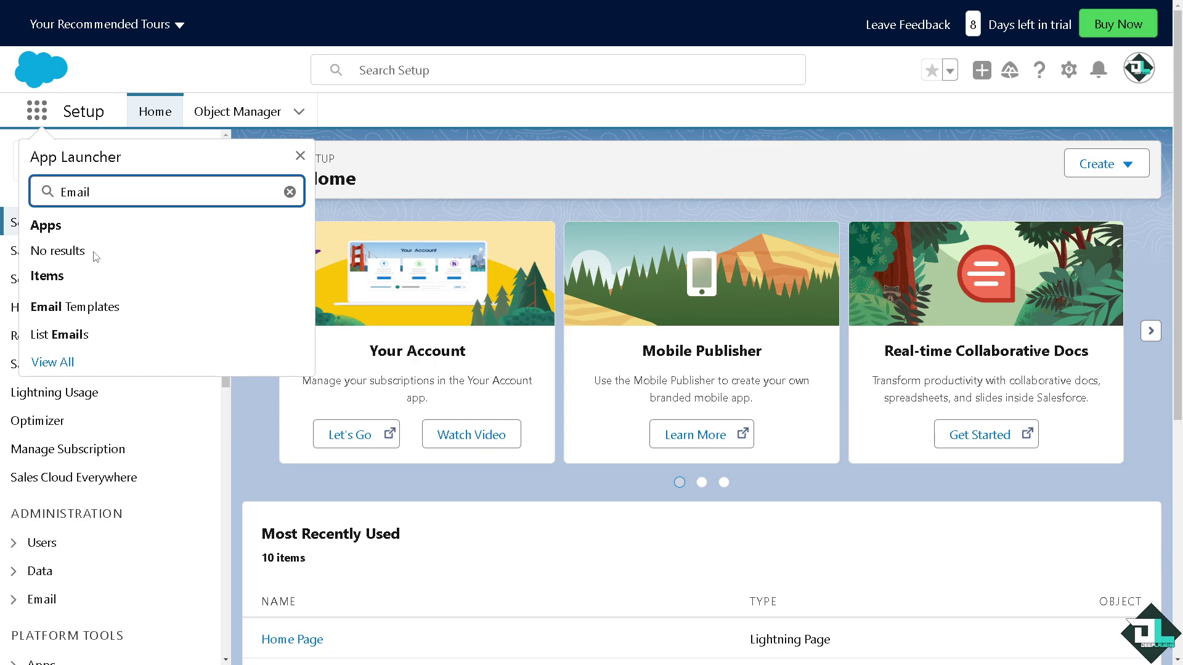
{"action": "left_click", "coordinate": [79, 308]}
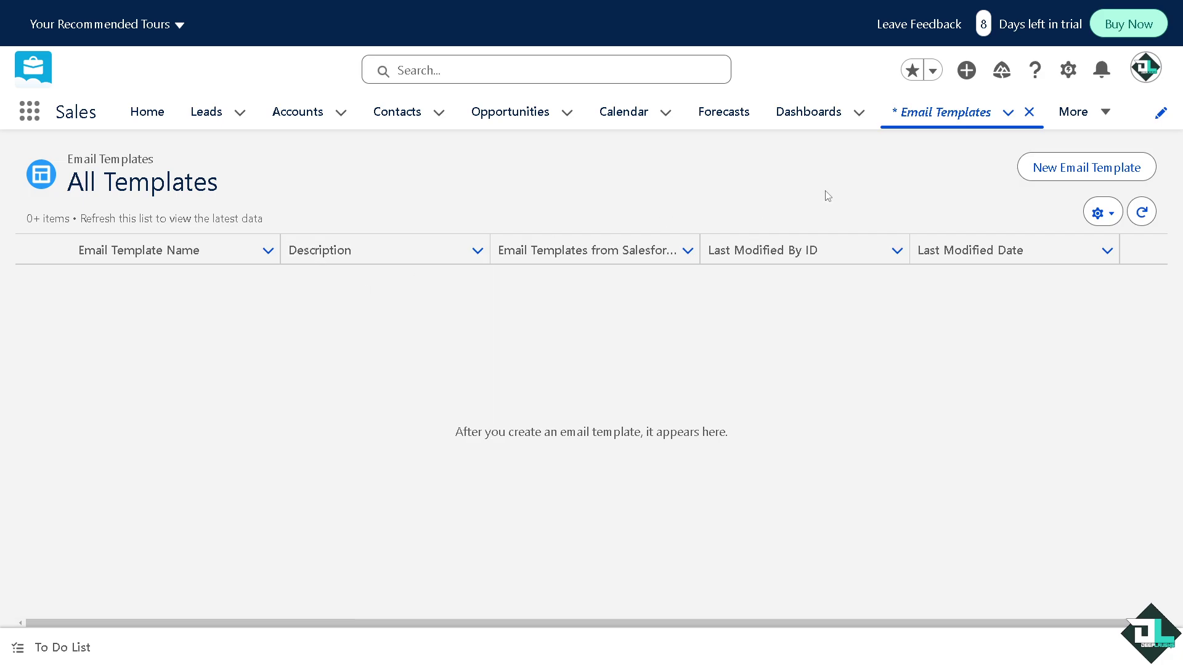
Step: Create a new email template with name, description, subject and body 'how to send mass email on salesforce'
{"action": "left_click", "coordinate": [1061, 172]}
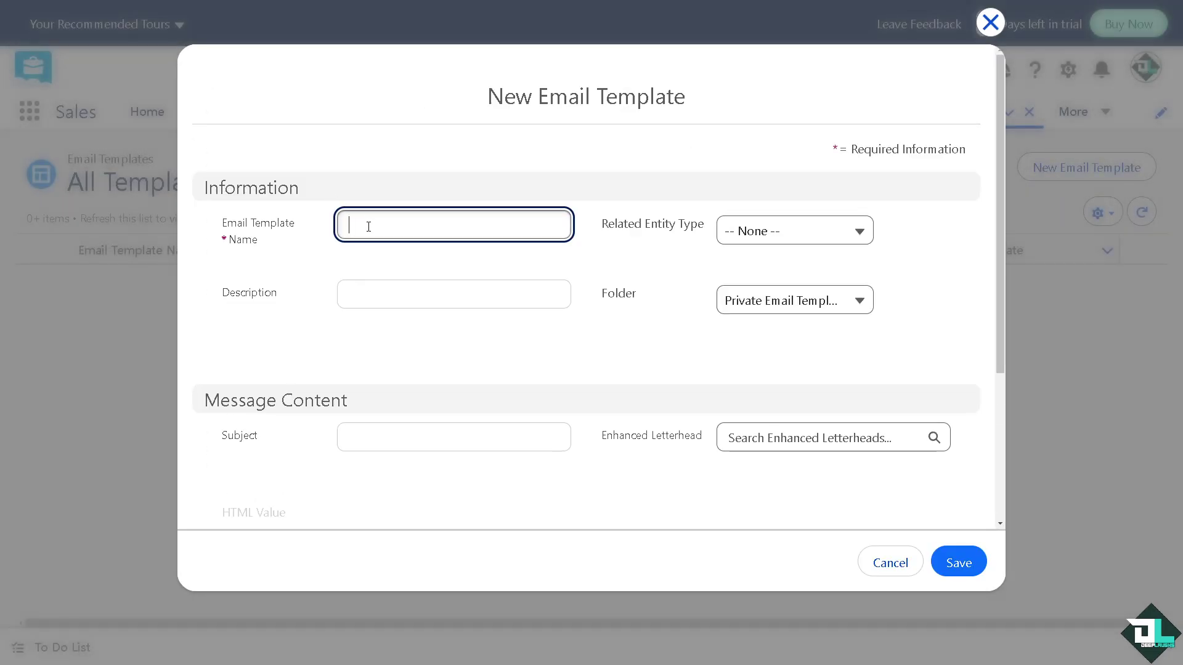
{"action": "type", "text": "how to send mass email on salesforce"}
{"action": "left_click", "coordinate": [403, 298]}
{"action": "type", "text": "how to send mass email on salesforce"}
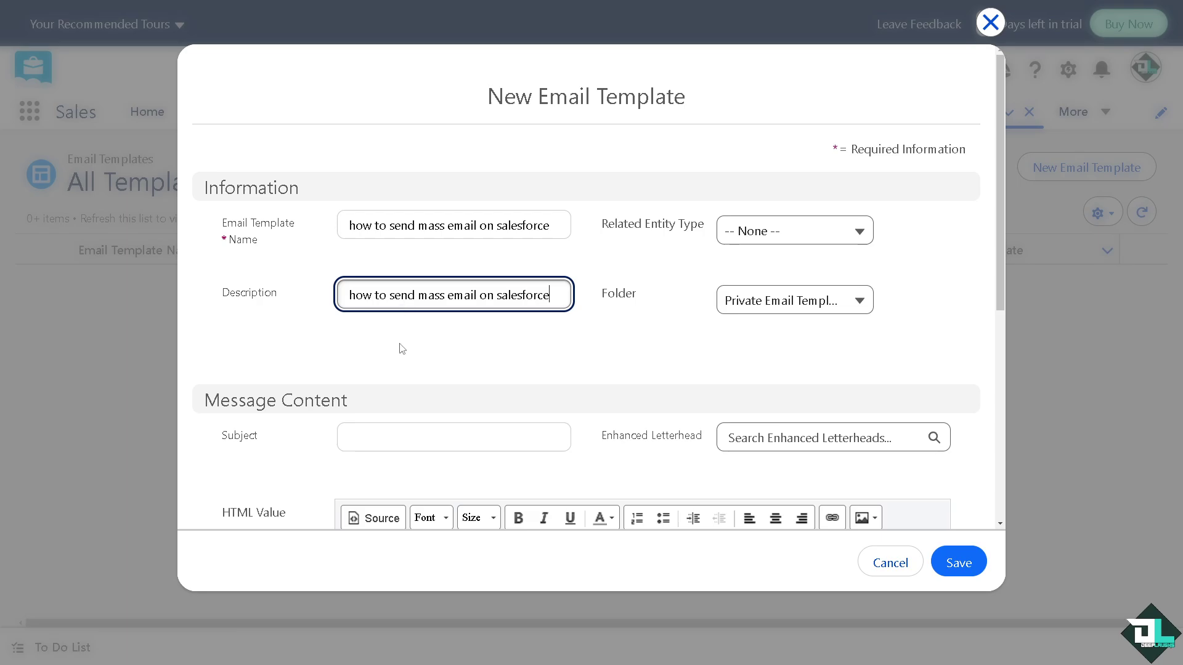
{"action": "scroll", "coordinate": [402, 343], "scroll_direction": "down", "scroll_amount": 2}
{"action": "left_click", "coordinate": [417, 327]}
{"action": "type", "text": "how to send mass email on salesforce"}
{"action": "left_click", "coordinate": [417, 442]}
{"action": "type", "text": "how to send mass email on salesforce"}
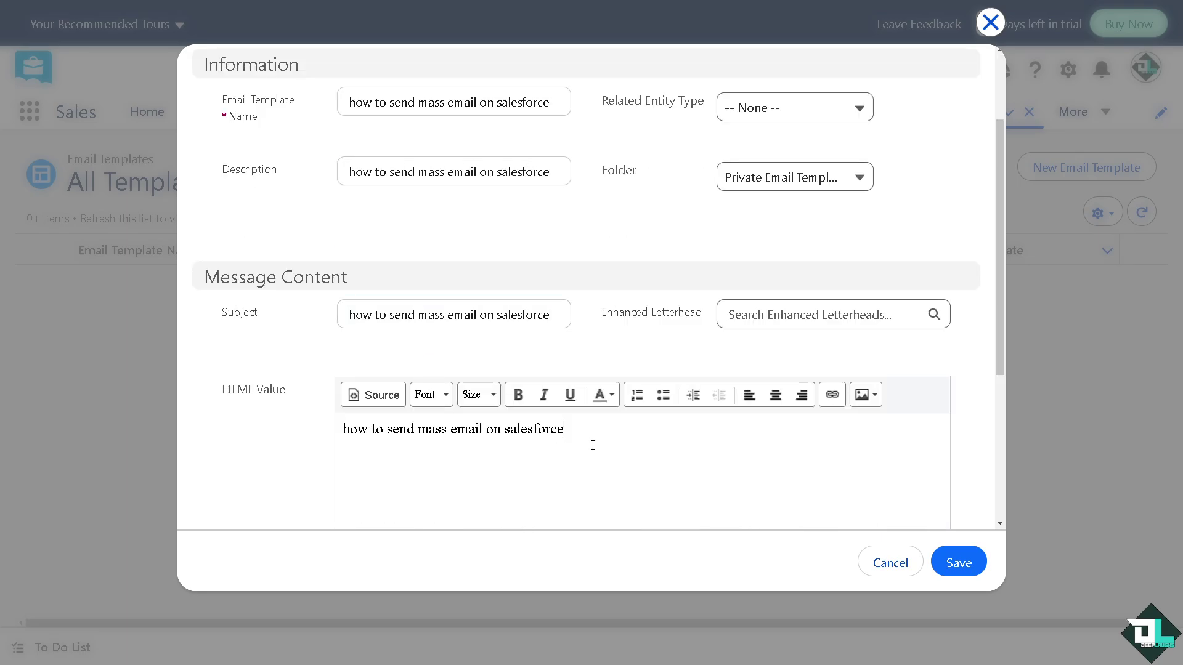
Step: Make the template body text bold, green and underlined
{"action": "left_click_drag", "start_coordinate": [566, 432], "coordinate": [334, 435]}
{"action": "left_click", "coordinate": [518, 395]}
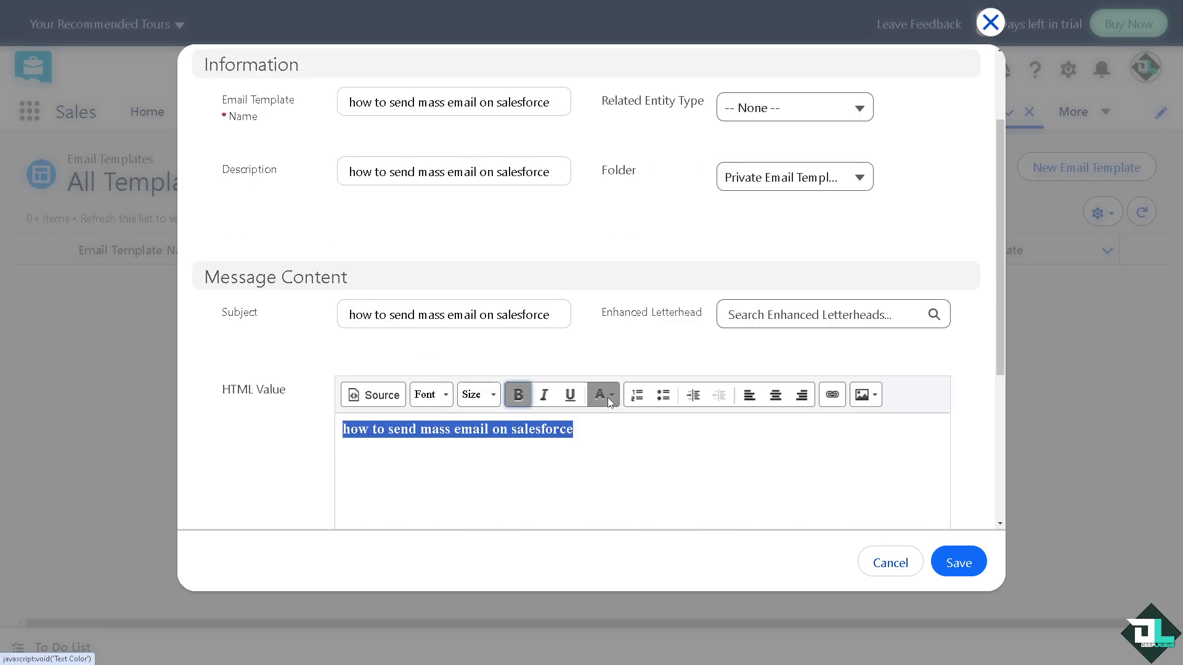
{"action": "left_click", "coordinate": [608, 397]}
{"action": "left_click", "coordinate": [638, 439]}
{"action": "left_click", "coordinate": [610, 395]}
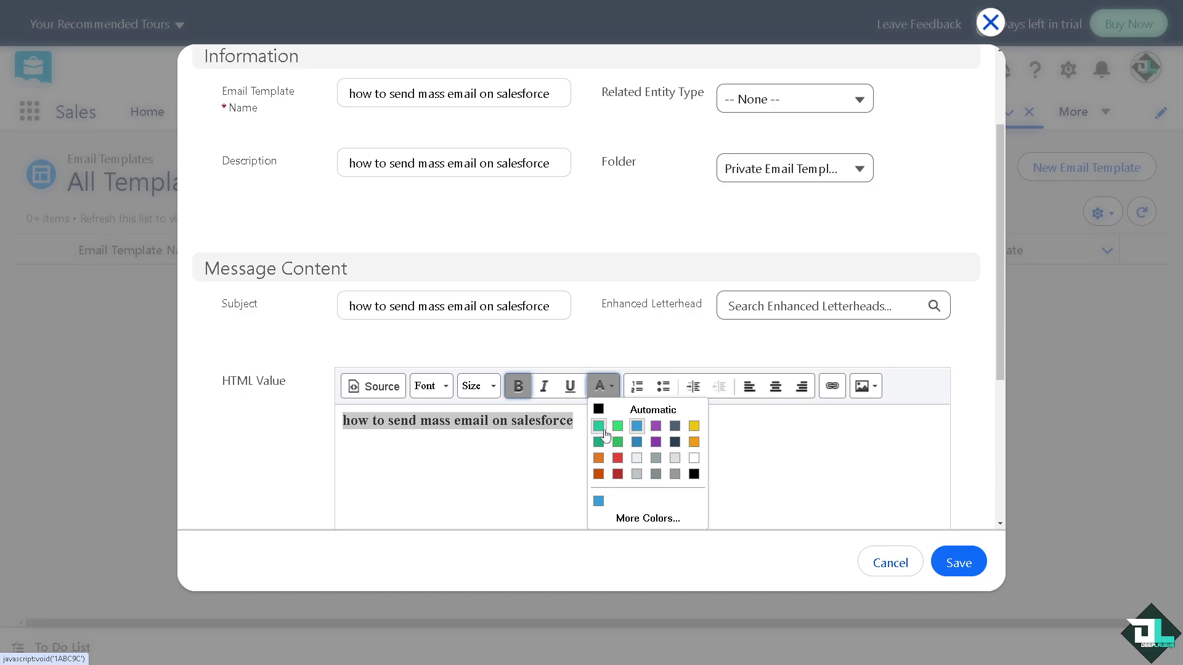
{"action": "left_click", "coordinate": [636, 425]}
{"action": "left_click", "coordinate": [570, 386]}
{"action": "left_click", "coordinate": [615, 426]}
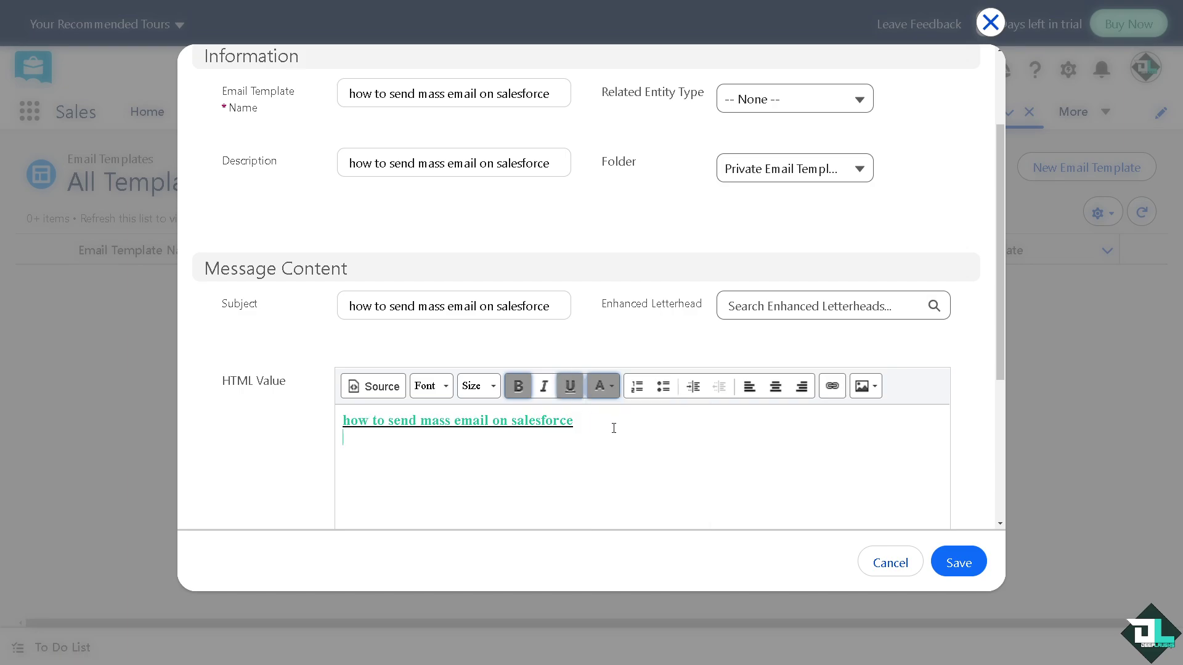
{"action": "left_click", "coordinate": [856, 391]}
Step: Upload the 'How to Send Mass Email' thumbnail image into the body below the heading
{"action": "left_click", "coordinate": [795, 410]}
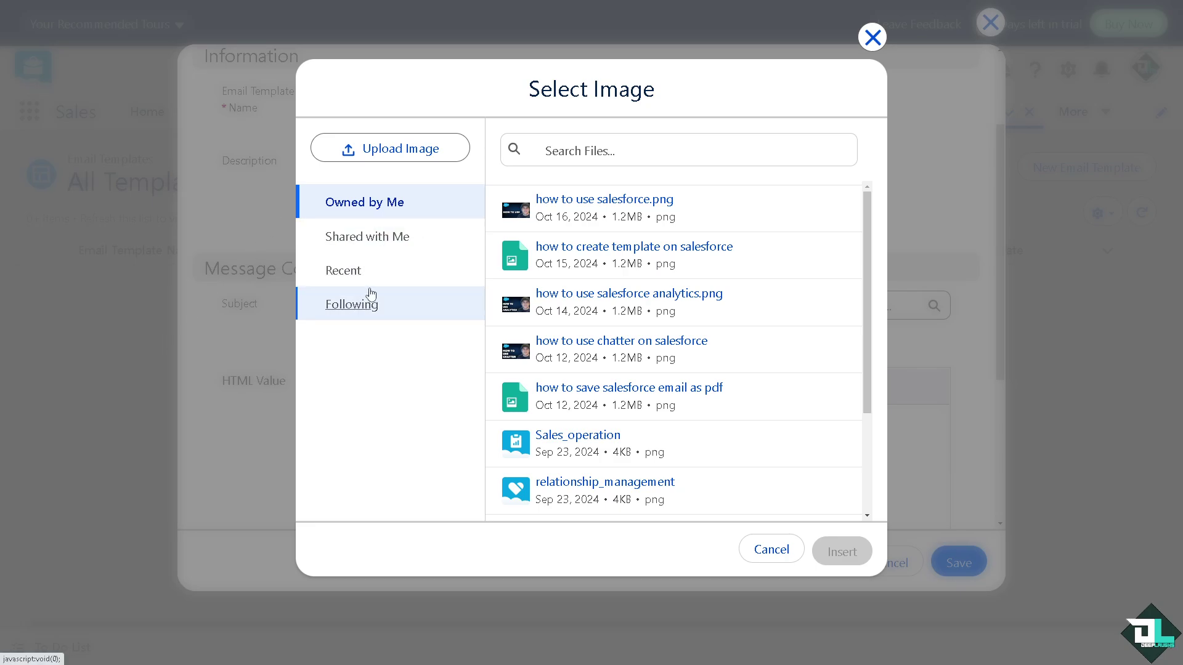
{"action": "double_click", "coordinate": [281, 433]}
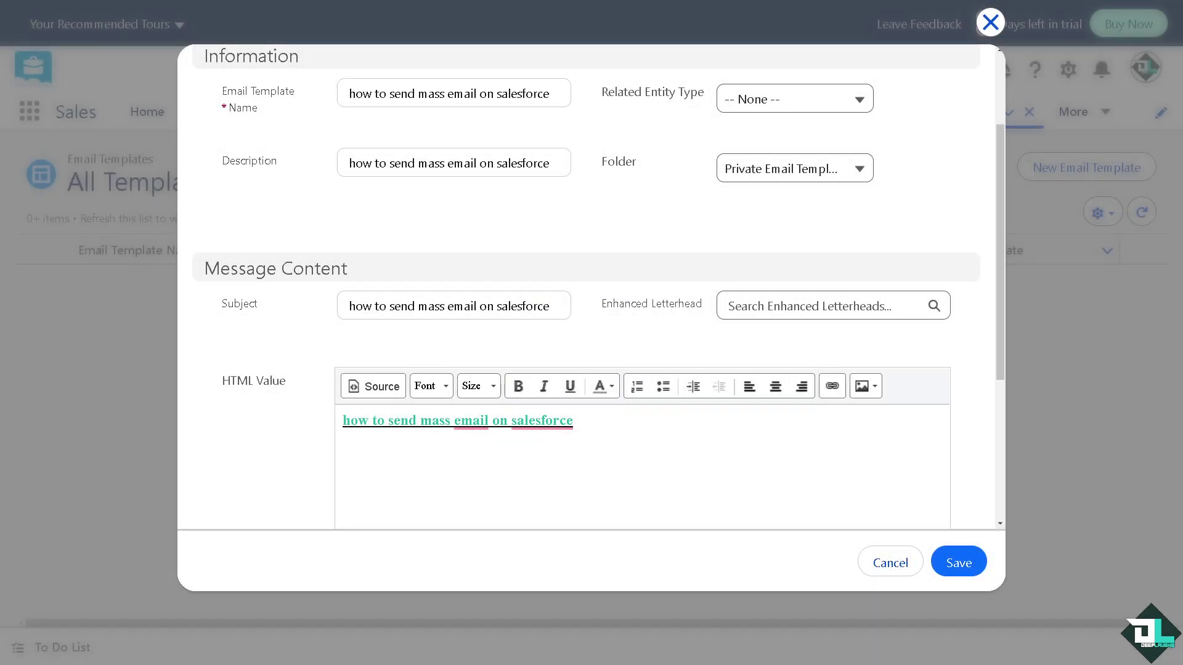
{"action": "left_click", "coordinate": [731, 458]}
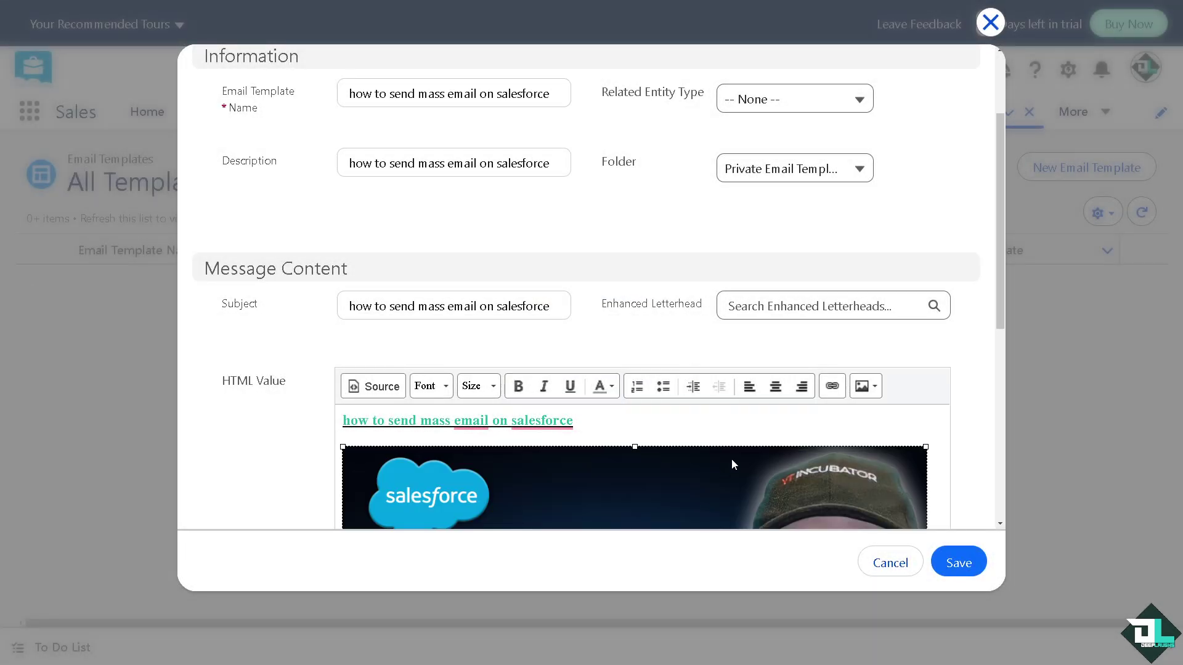
{"action": "scroll", "coordinate": [801, 394], "scroll_direction": "down", "scroll_amount": 3}
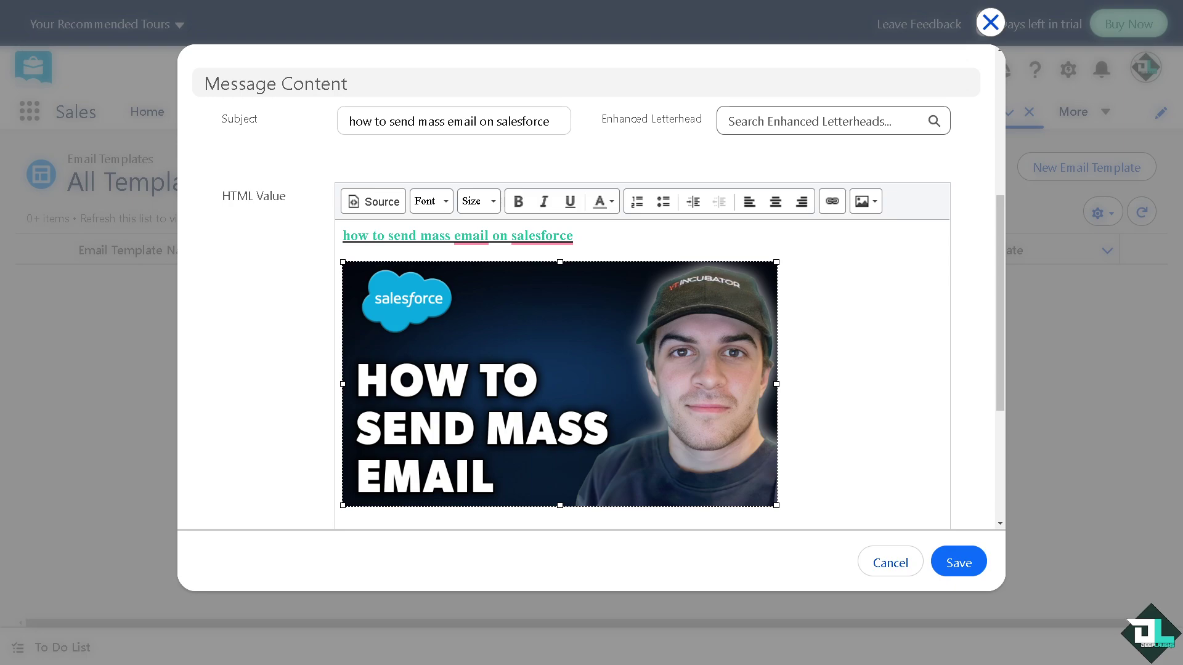
Step: Save the email template, which flags errors in the form
{"action": "scroll", "coordinate": [756, 466], "scroll_direction": "down", "scroll_amount": 1}
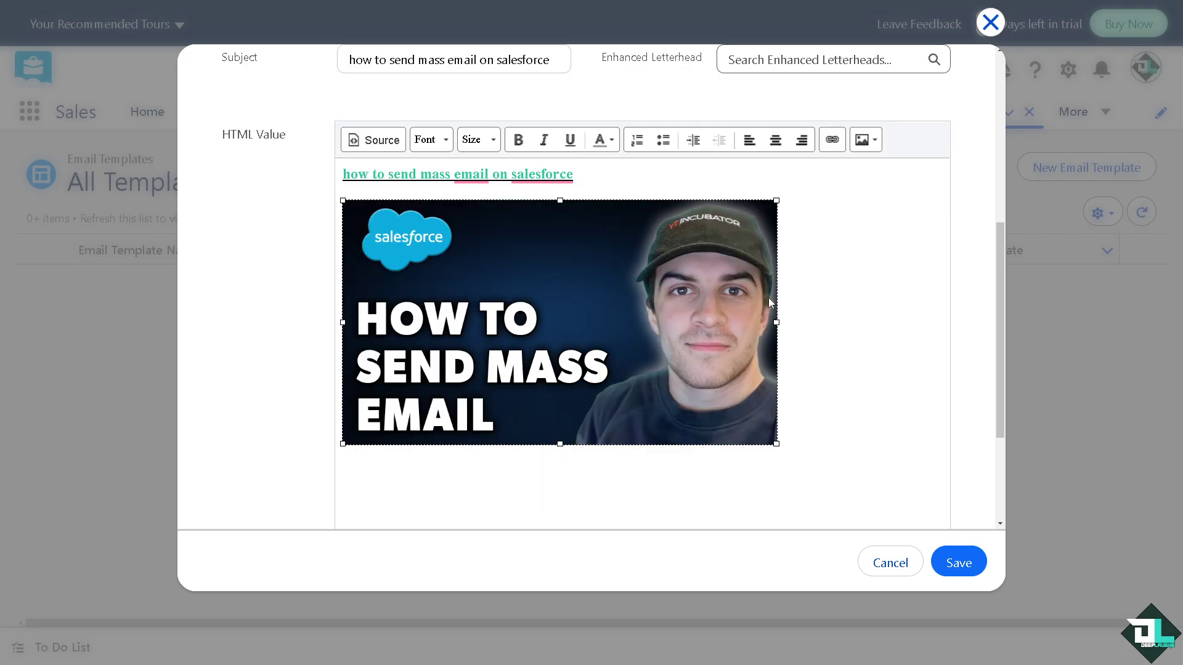
{"action": "scroll", "coordinate": [756, 431], "scroll_direction": "up", "scroll_amount": 1}
{"action": "scroll", "coordinate": [759, 184], "scroll_direction": "up", "scroll_amount": 1}
{"action": "scroll", "coordinate": [817, 188], "scroll_direction": "up", "scroll_amount": 4}
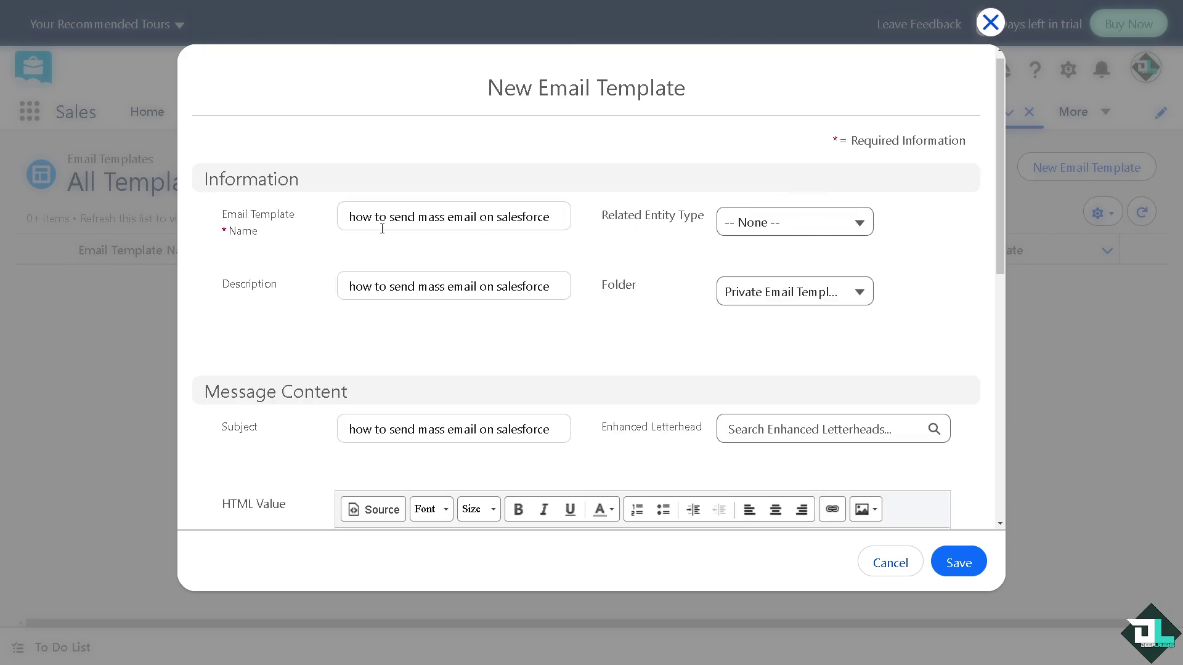
{"action": "scroll", "coordinate": [922, 402], "scroll_direction": "down", "scroll_amount": 4}
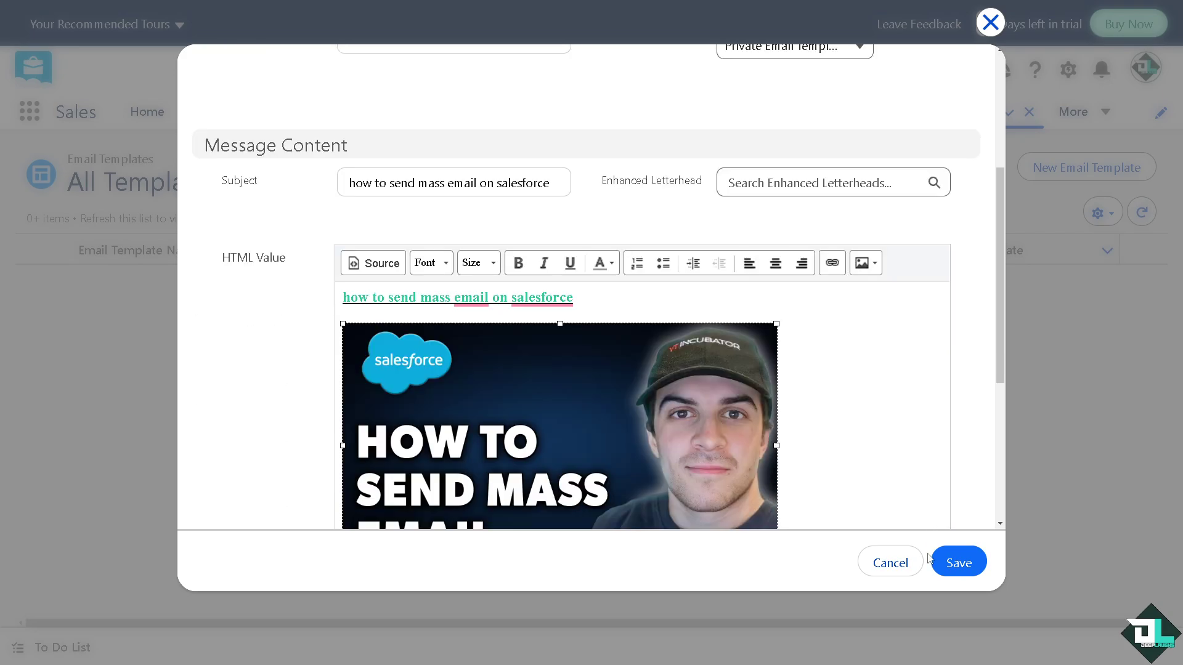
{"action": "left_click", "coordinate": [957, 560]}
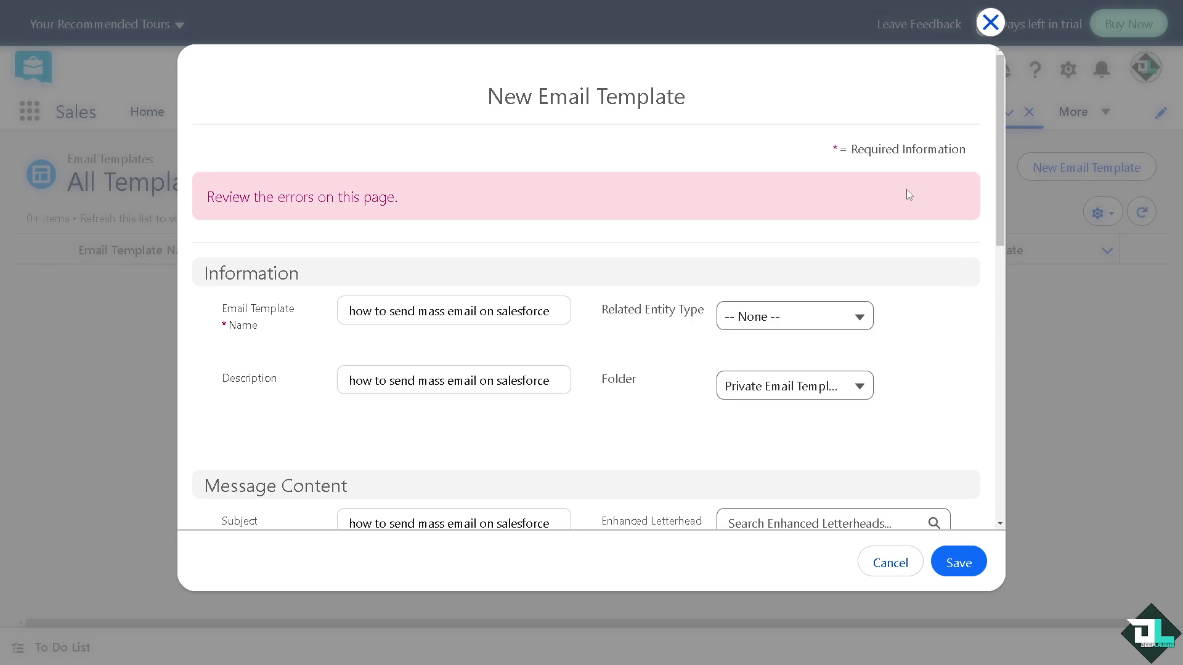
Step: Review the Mass Email template's fields and save it again
{"action": "scroll", "coordinate": [658, 322], "scroll_direction": "down", "scroll_amount": 2}
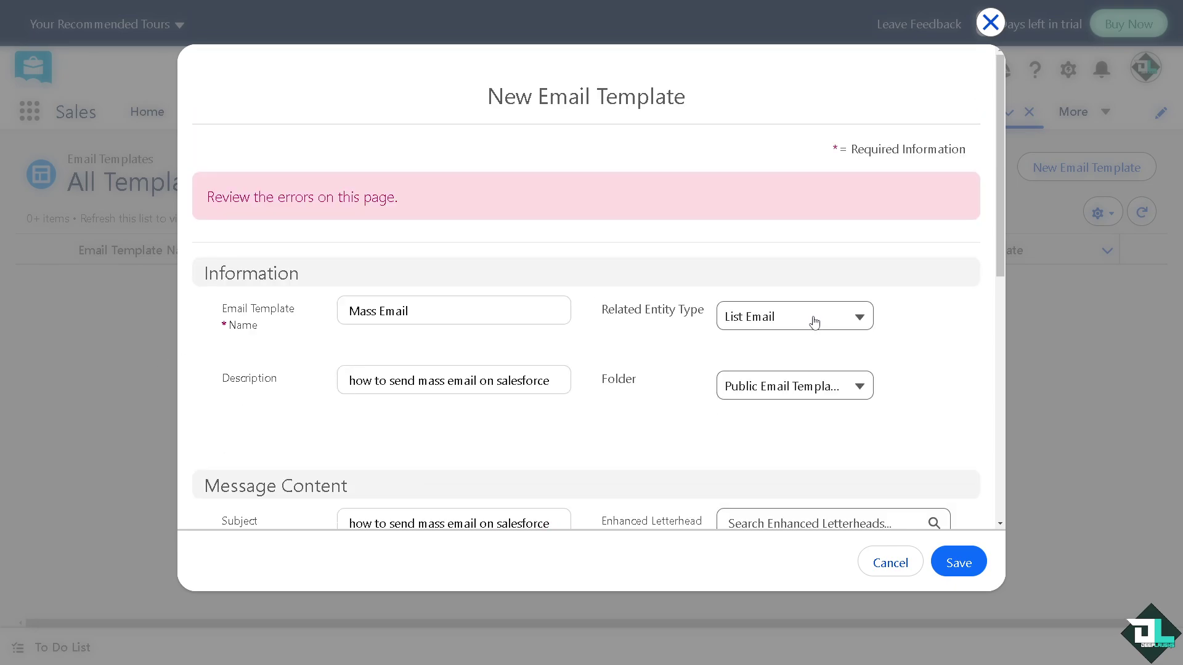
{"action": "scroll", "coordinate": [814, 321], "scroll_direction": "down", "scroll_amount": 1}
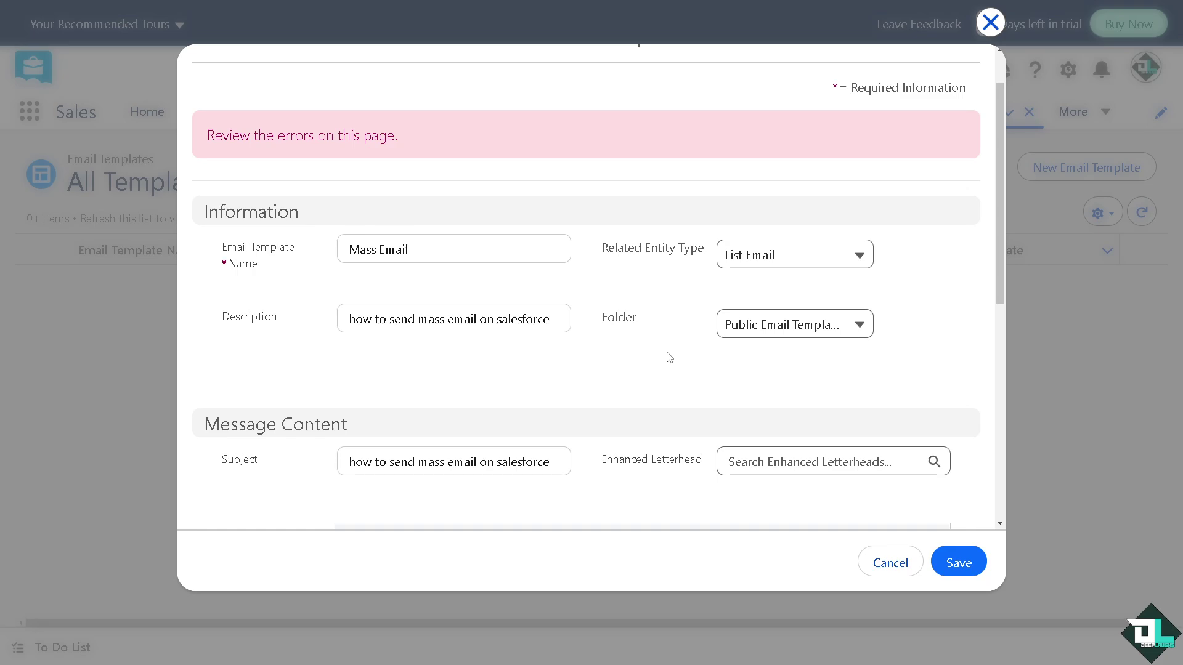
{"action": "scroll", "coordinate": [770, 400], "scroll_direction": "down", "scroll_amount": 5}
{"action": "scroll", "coordinate": [863, 416], "scroll_direction": "down", "scroll_amount": 2}
{"action": "left_click", "coordinate": [949, 570]}
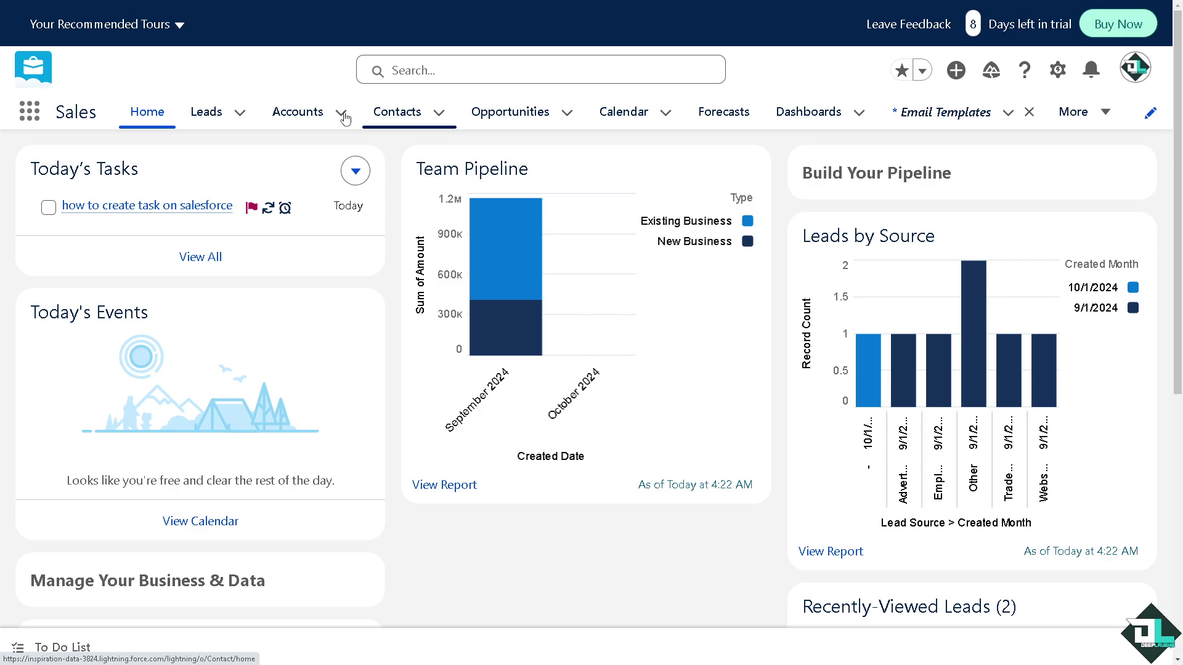
Step: Switch from the template to the Contacts list, then the Accounts list
{"action": "left_click", "coordinate": [394, 113]}
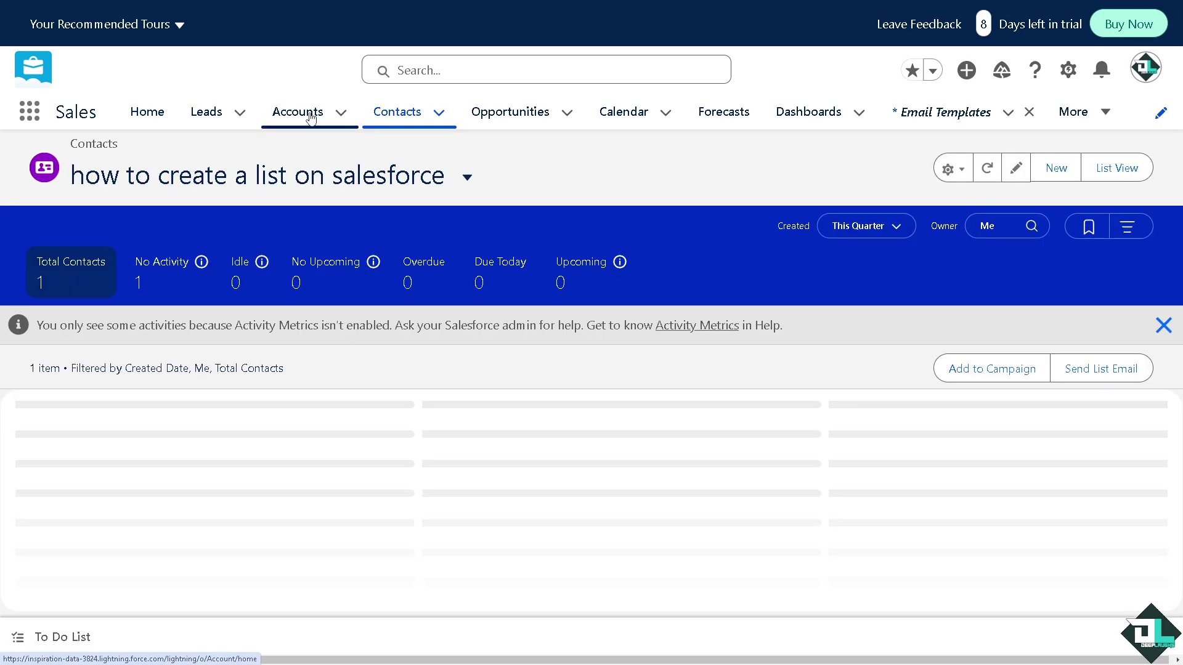
{"action": "left_click", "coordinate": [312, 117]}
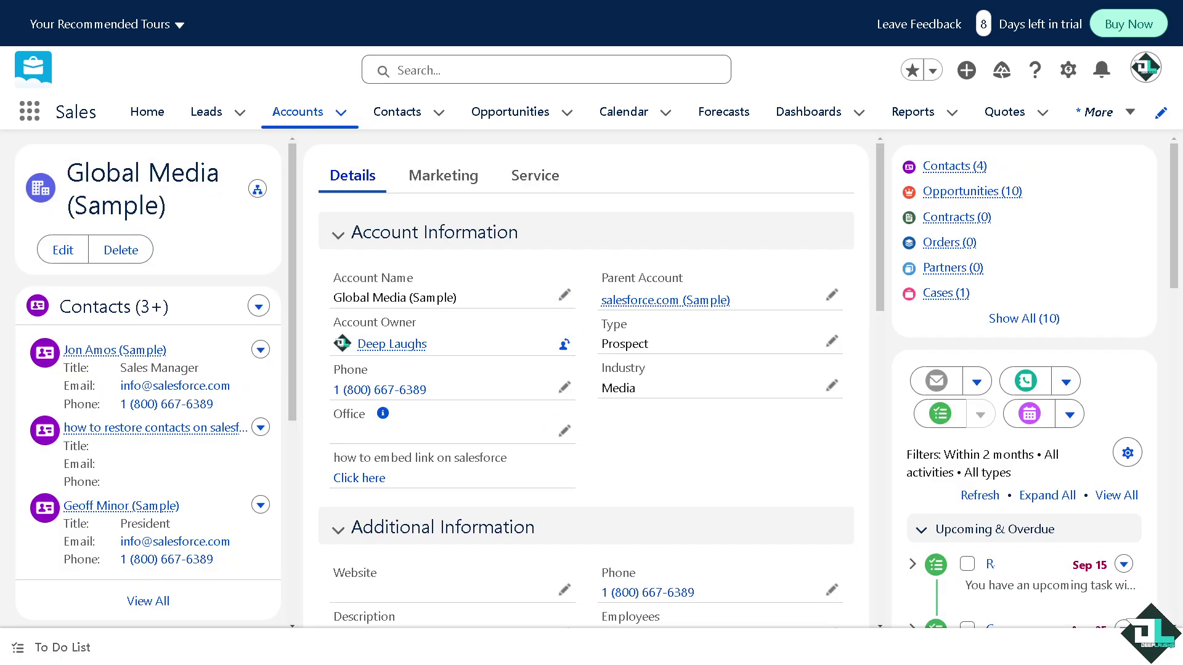
Step: Open Email Templates from the More menu and check its list view options for Mass Email
{"action": "left_click", "coordinate": [1130, 111]}
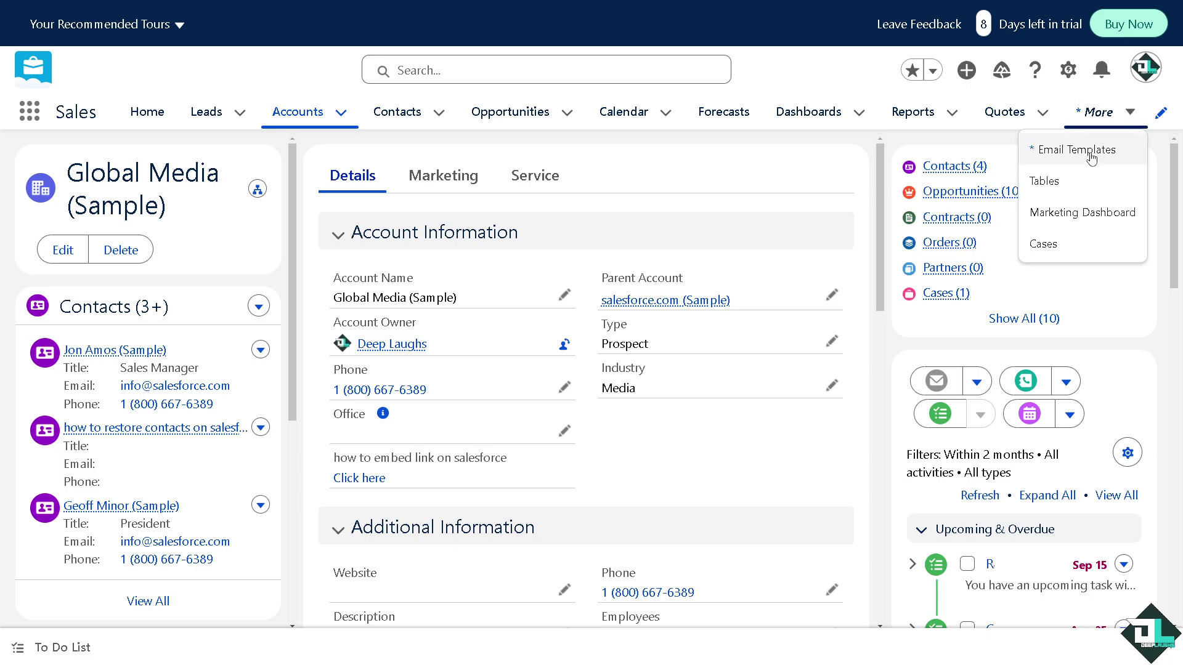
{"action": "left_click", "coordinate": [1091, 157]}
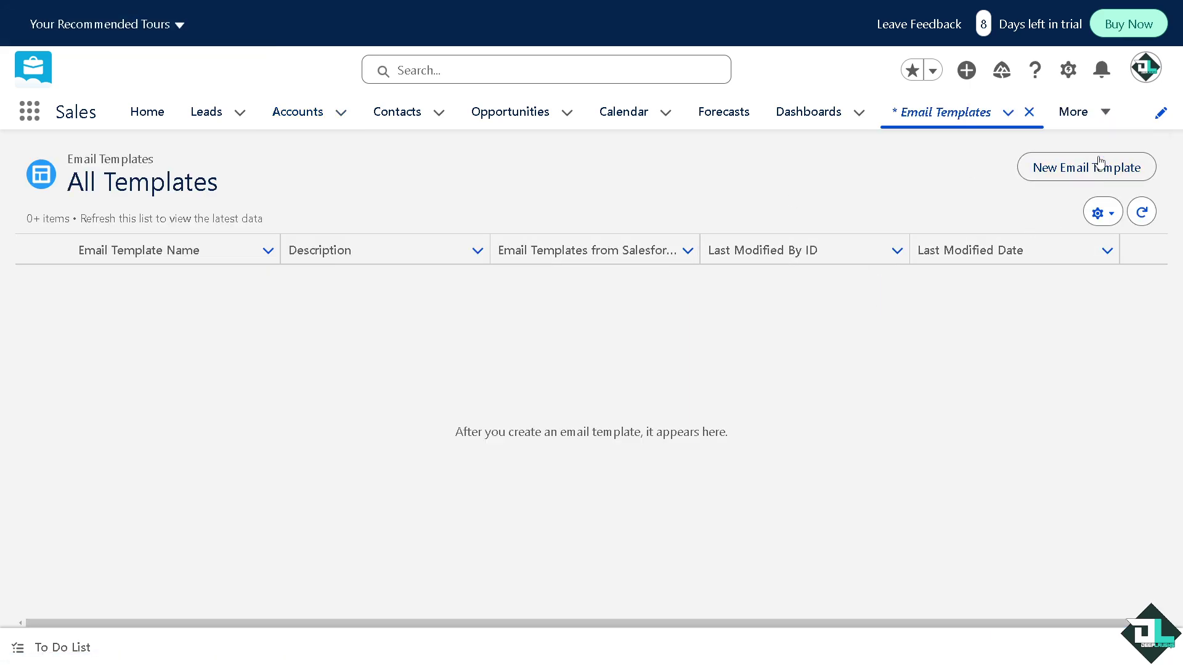
{"action": "left_click", "coordinate": [1103, 213]}
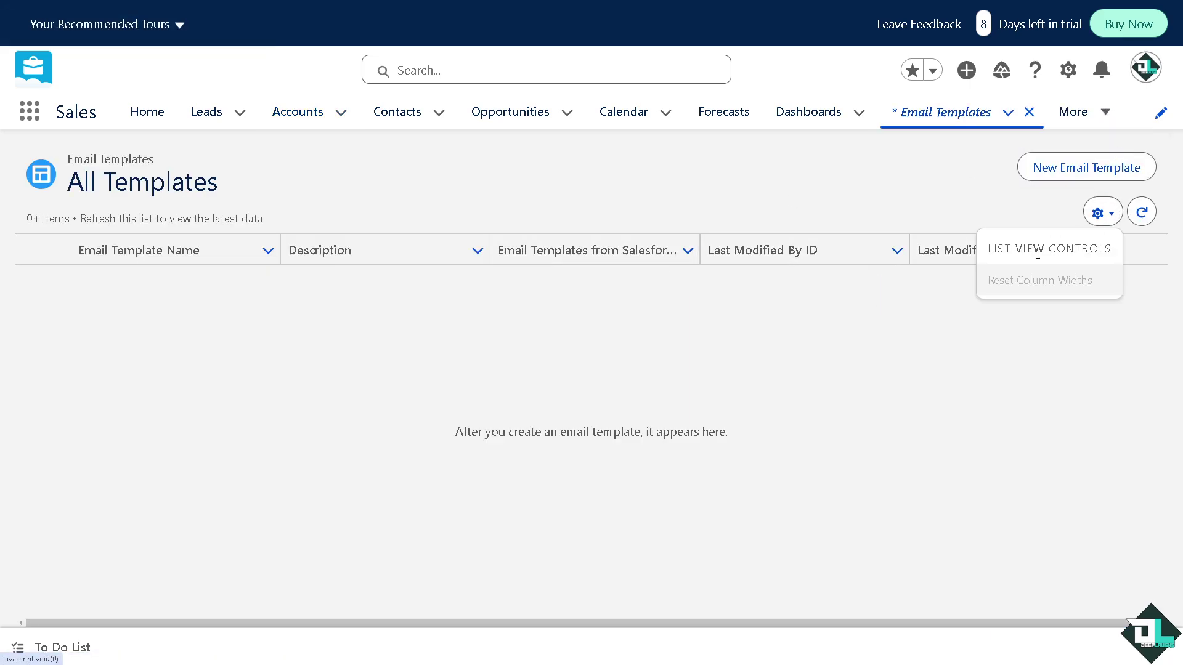
{"action": "left_click", "coordinate": [1094, 213]}
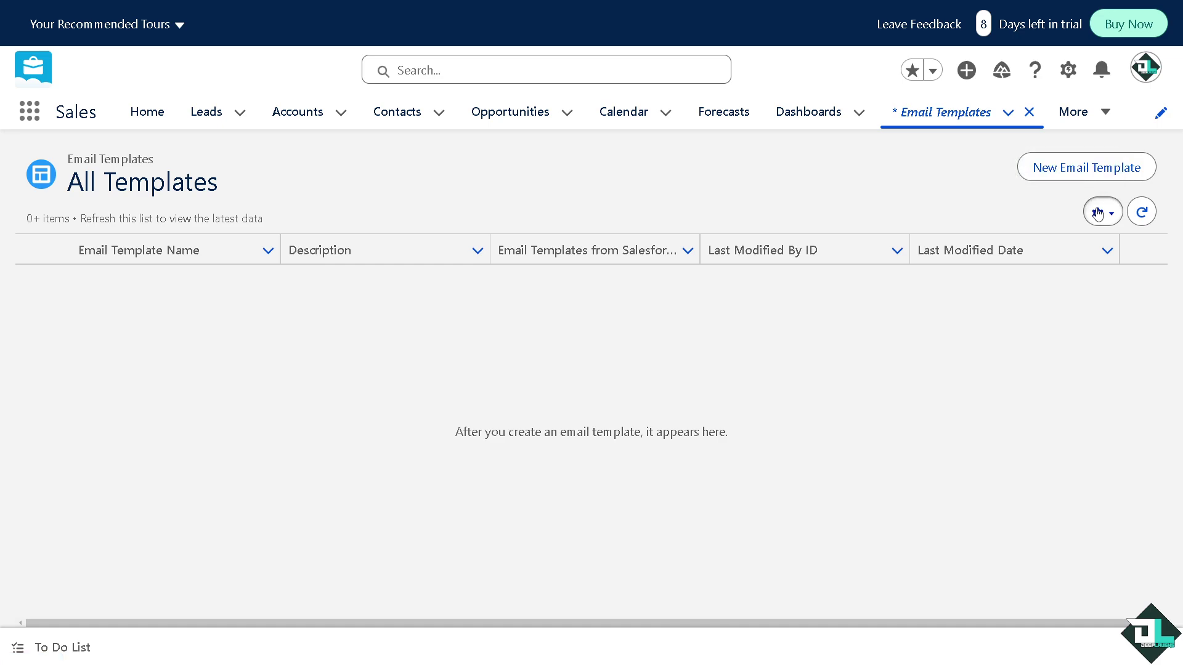
{"action": "left_click", "coordinate": [1094, 215]}
{"action": "left_click", "coordinate": [874, 318]}
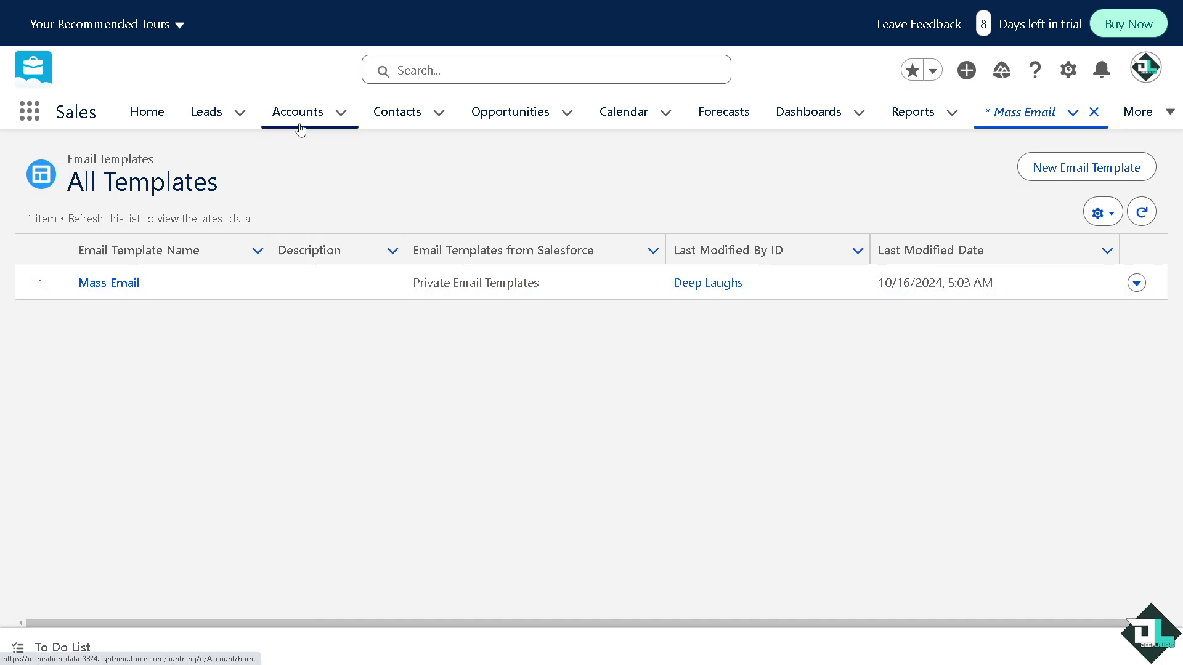
Step: Open the contact from the Contacts list, then return to the 'how to create a list on salesforce' view
{"action": "left_click", "coordinate": [430, 112]}
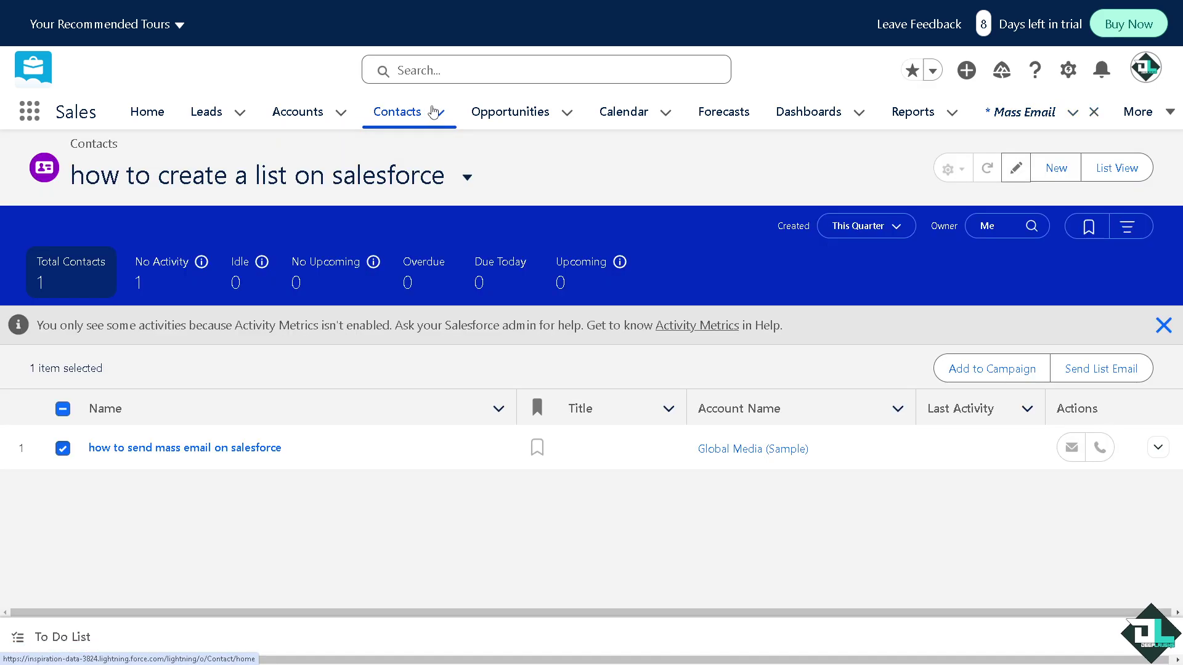
{"action": "left_click", "coordinate": [207, 448]}
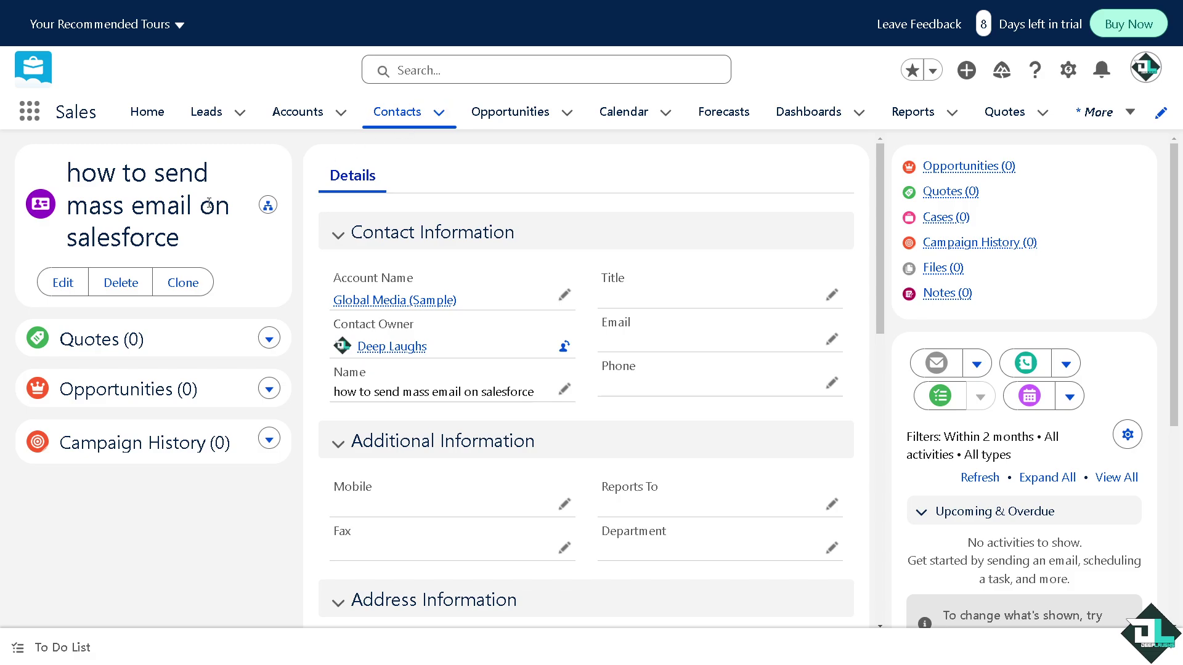
{"action": "key", "text": "alt+Left"}
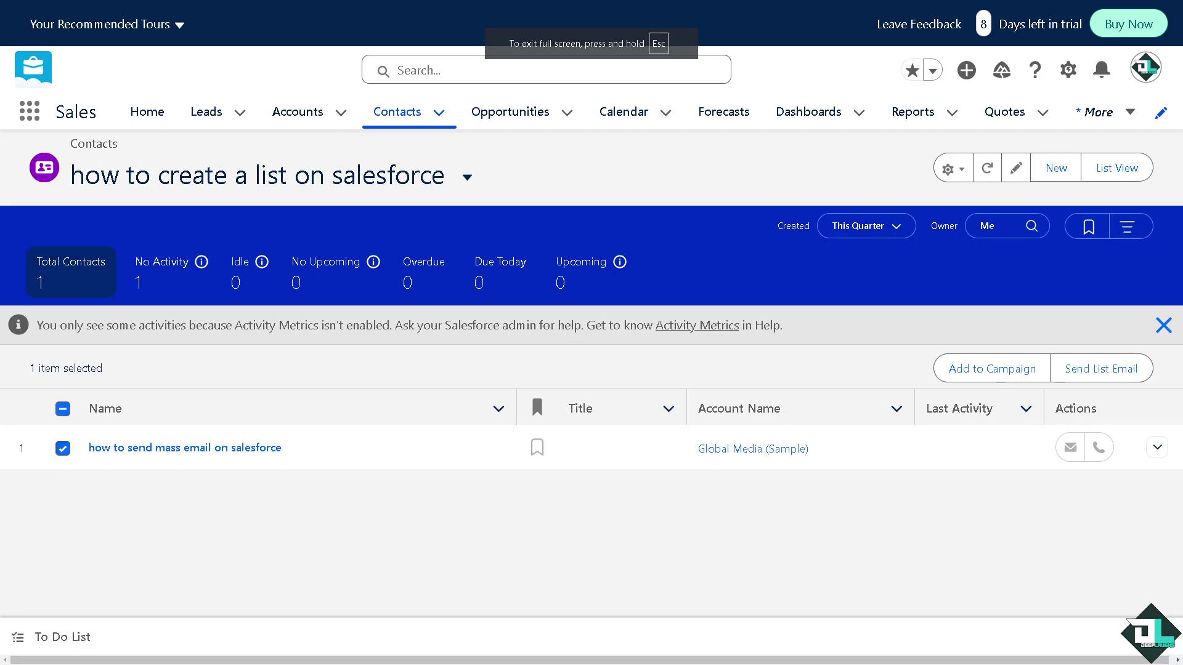
Step: Start a list email for the contact with subject 'how to send mass email on salesforce', pasted into the body
{"action": "left_click", "coordinate": [1106, 375]}
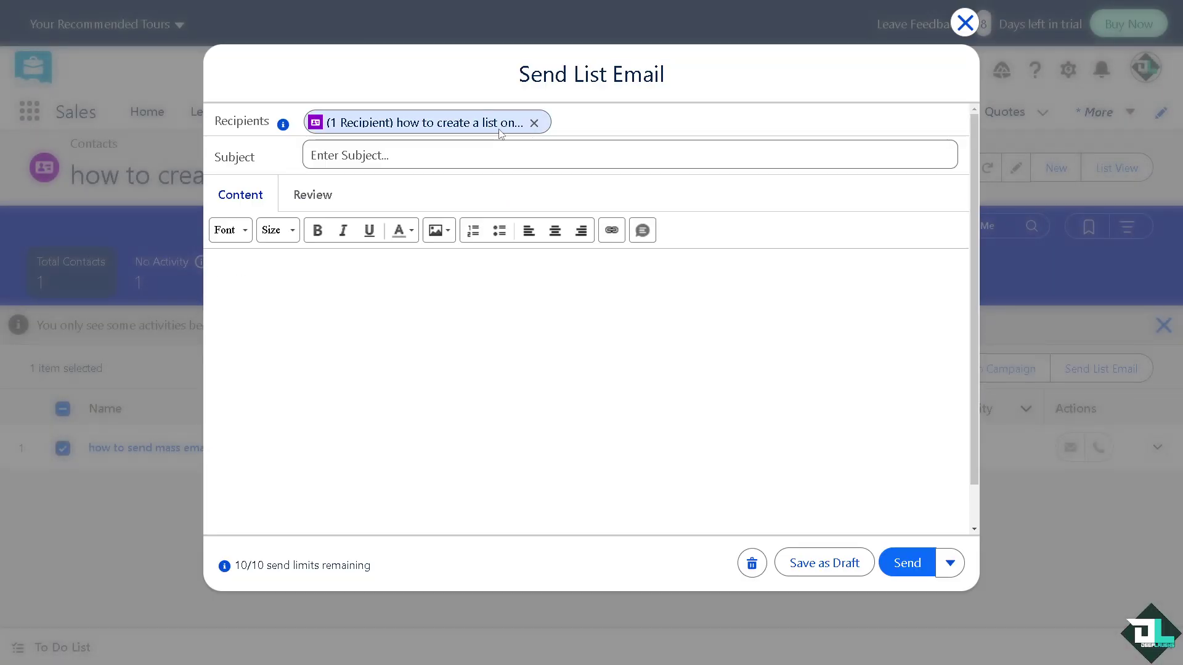
{"action": "left_click", "coordinate": [321, 158]}
{"action": "type", "text": "how to send"}
{"action": "left_click", "coordinate": [372, 295]}
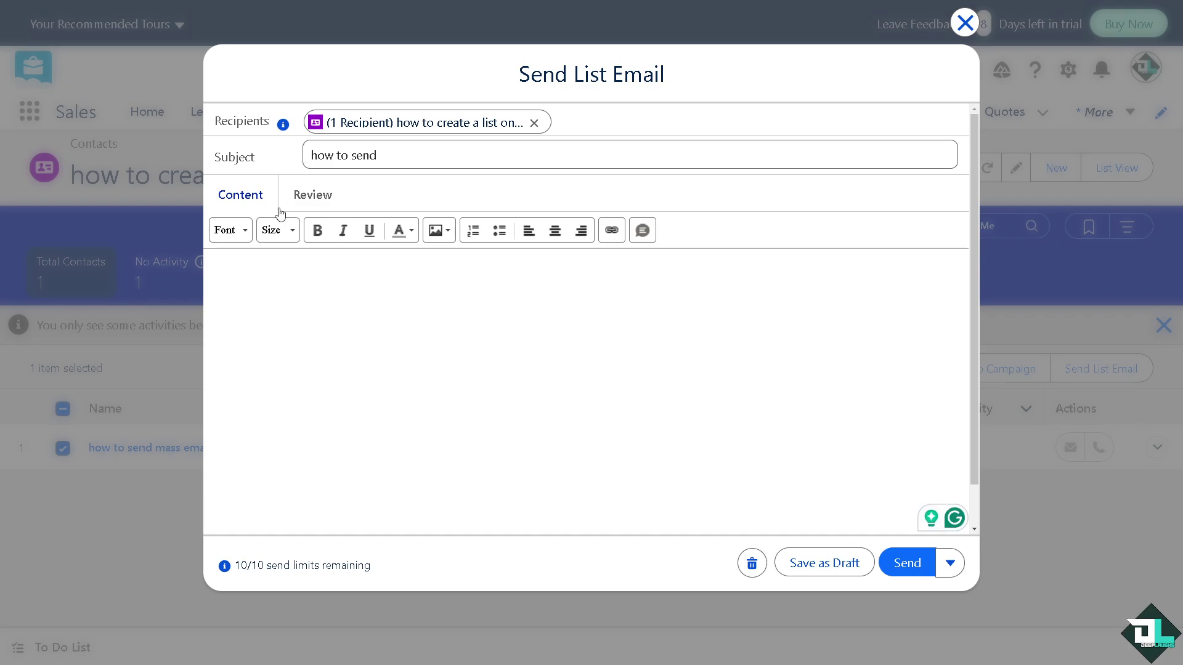
{"action": "triple_click", "coordinate": [382, 161]}
{"action": "type", "text": "how to send mass email on salesforce"}
{"action": "left_click", "coordinate": [344, 291]}
{"action": "type", "text": "how to send mass email on salesforce"}
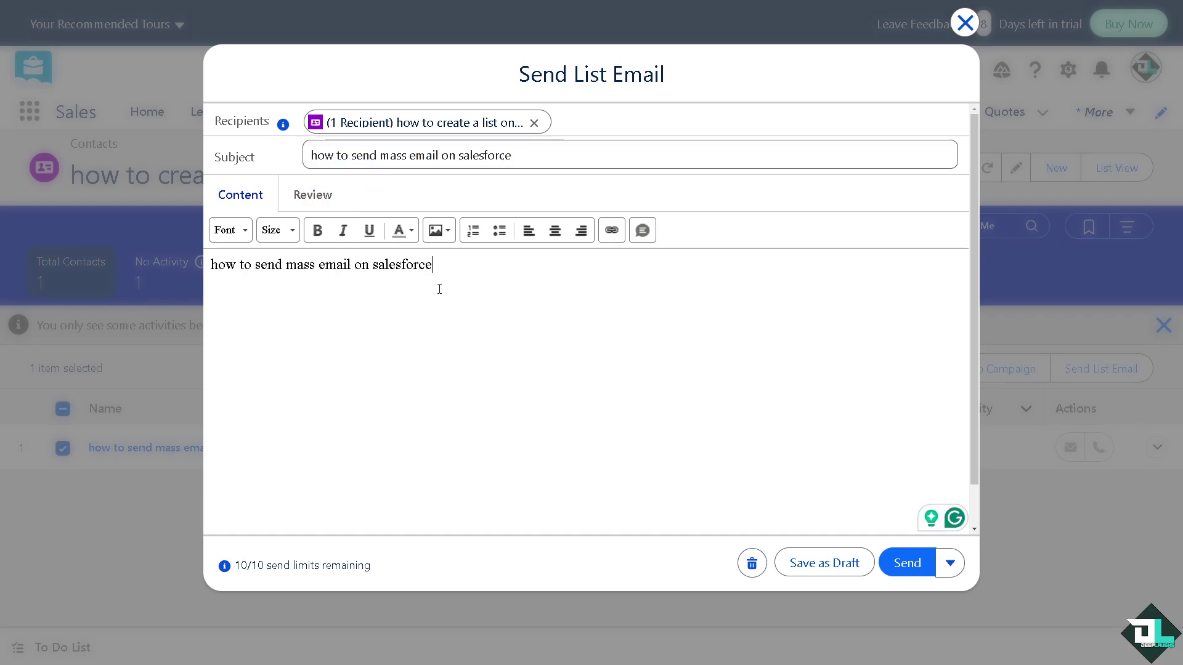
Step: Format the body heading bold, underlined and green
{"action": "left_click_drag", "start_coordinate": [439, 285], "coordinate": [211, 265]}
{"action": "left_click", "coordinate": [317, 230]}
{"action": "left_click", "coordinate": [369, 230]}
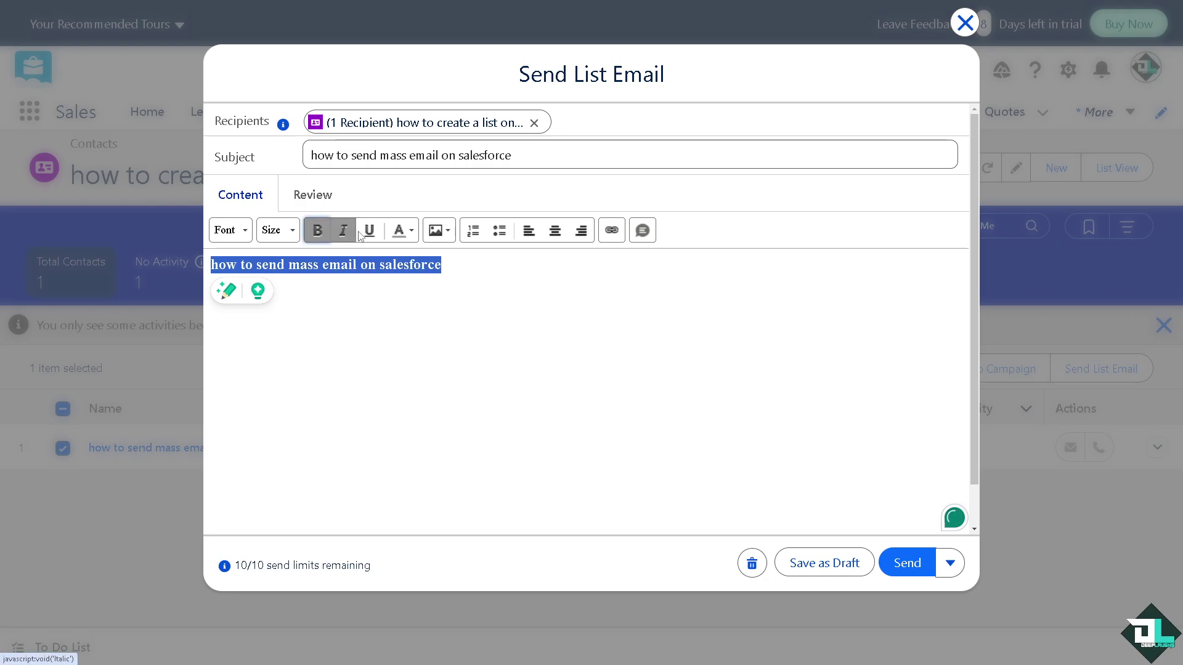
{"action": "left_click", "coordinate": [401, 236]}
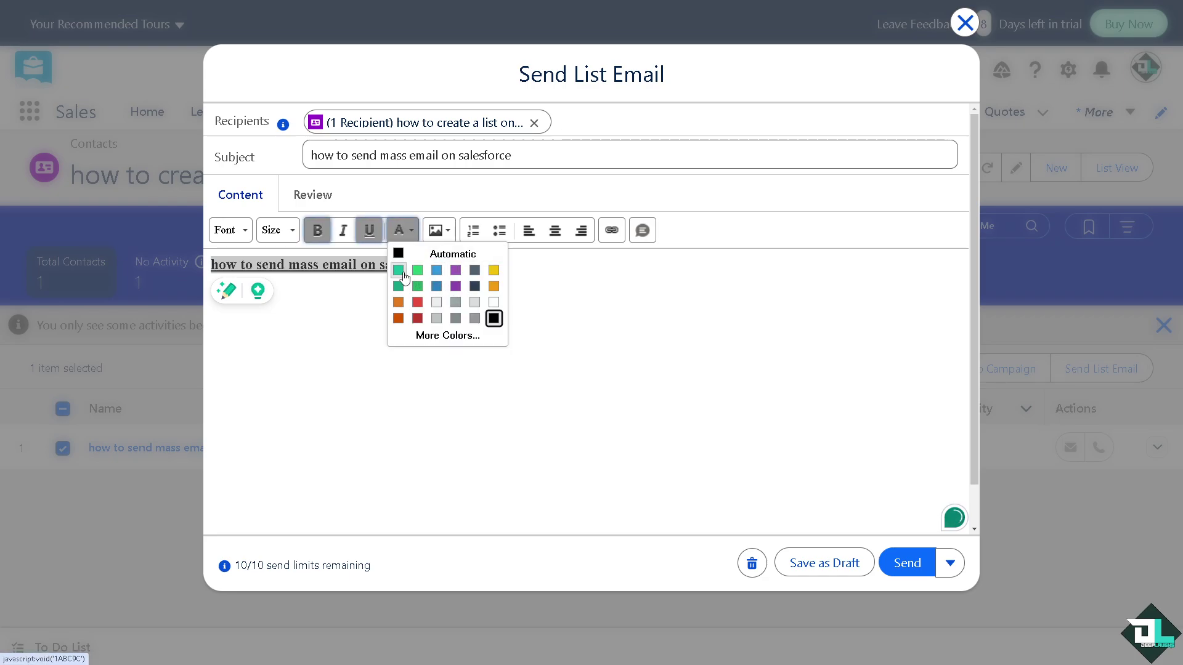
{"action": "left_click", "coordinate": [401, 278]}
{"action": "left_click", "coordinate": [514, 270]}
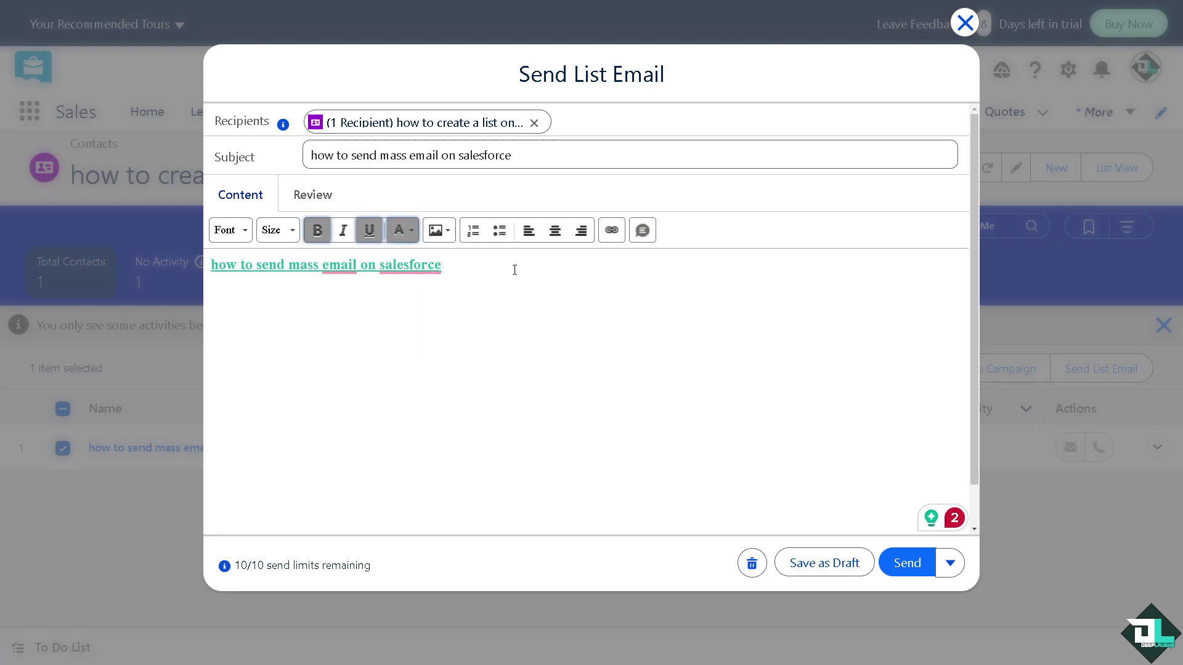
{"action": "left_click", "coordinate": [438, 230]}
Step: Insert the 'How to Send Mass Email' image from stored files below the green heading and check the sending options
{"action": "left_click", "coordinate": [478, 259]}
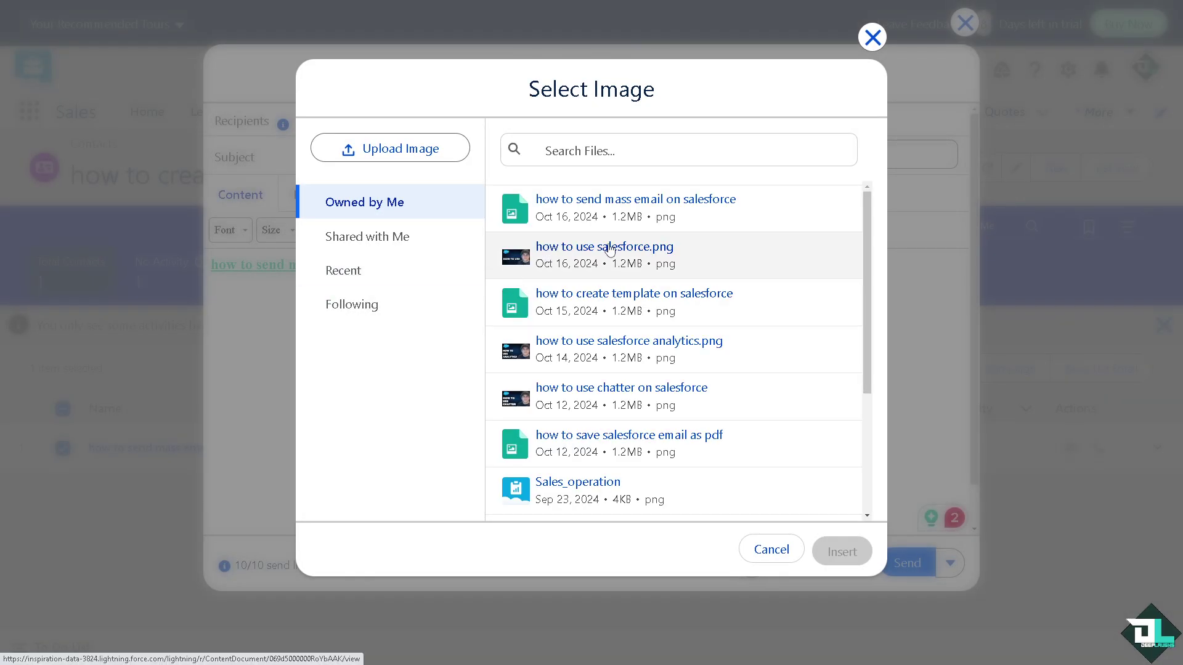
{"action": "left_click", "coordinate": [605, 205]}
{"action": "left_click", "coordinate": [838, 551]}
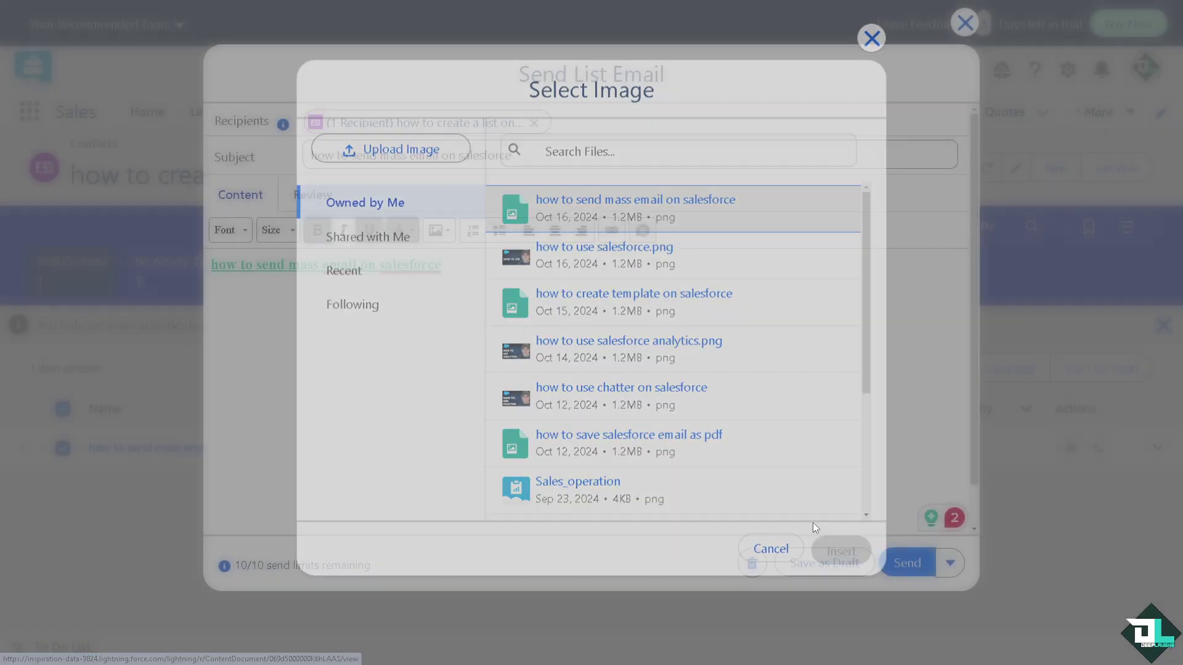
{"action": "left_click", "coordinate": [590, 335]}
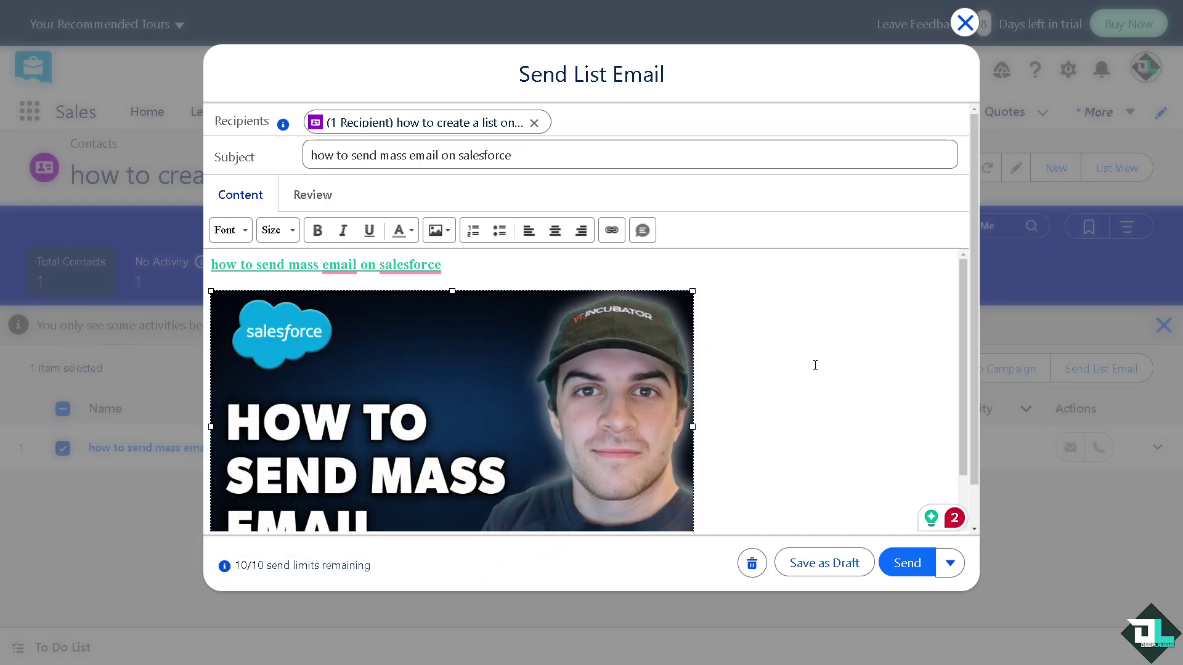
{"action": "scroll", "coordinate": [815, 365], "scroll_direction": "down", "scroll_amount": 2}
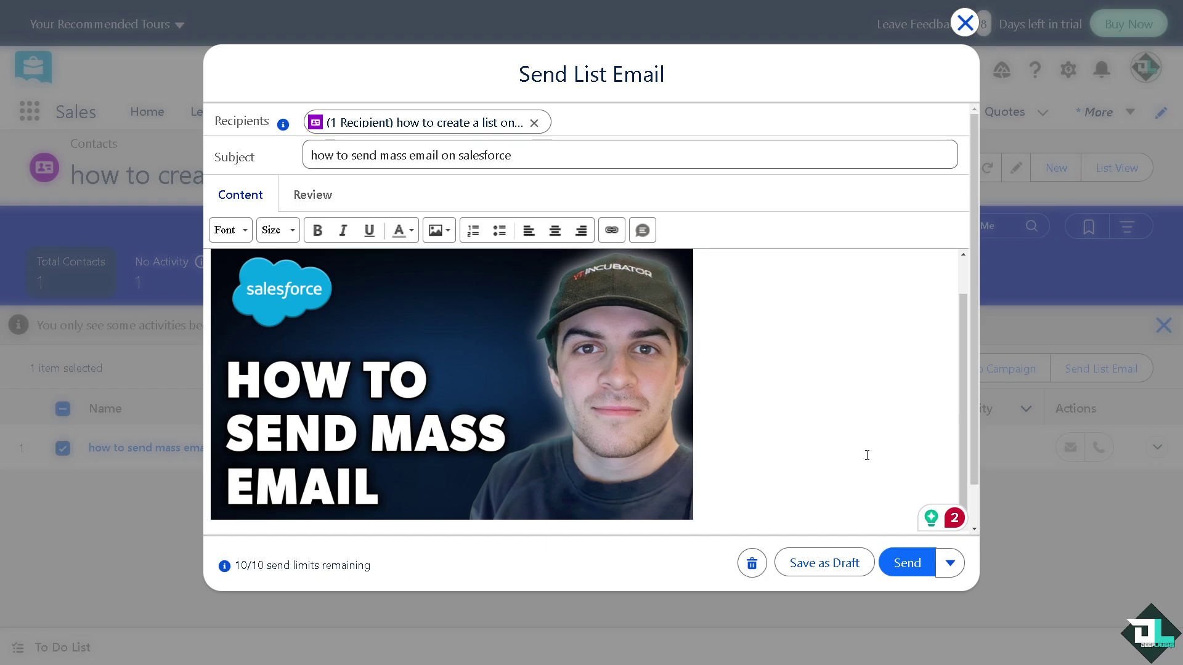
{"action": "left_click", "coordinate": [950, 562]}
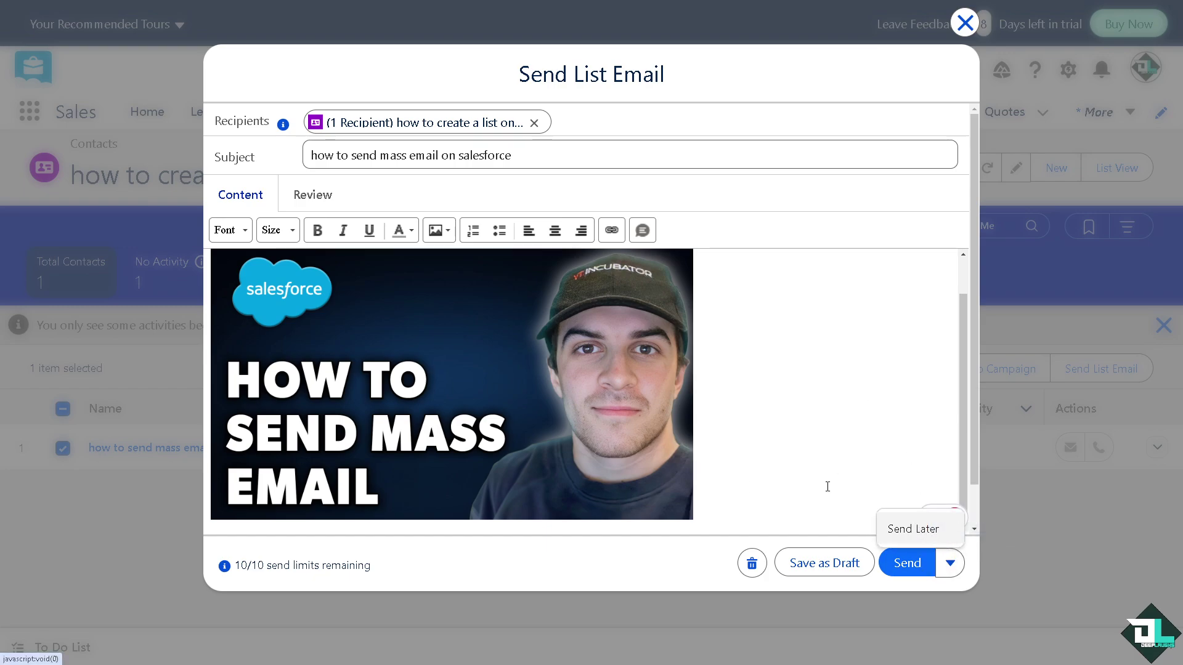
Step: Send the list email to the ticked contact, returning to the Contacts list view
{"action": "left_click", "coordinate": [902, 562]}
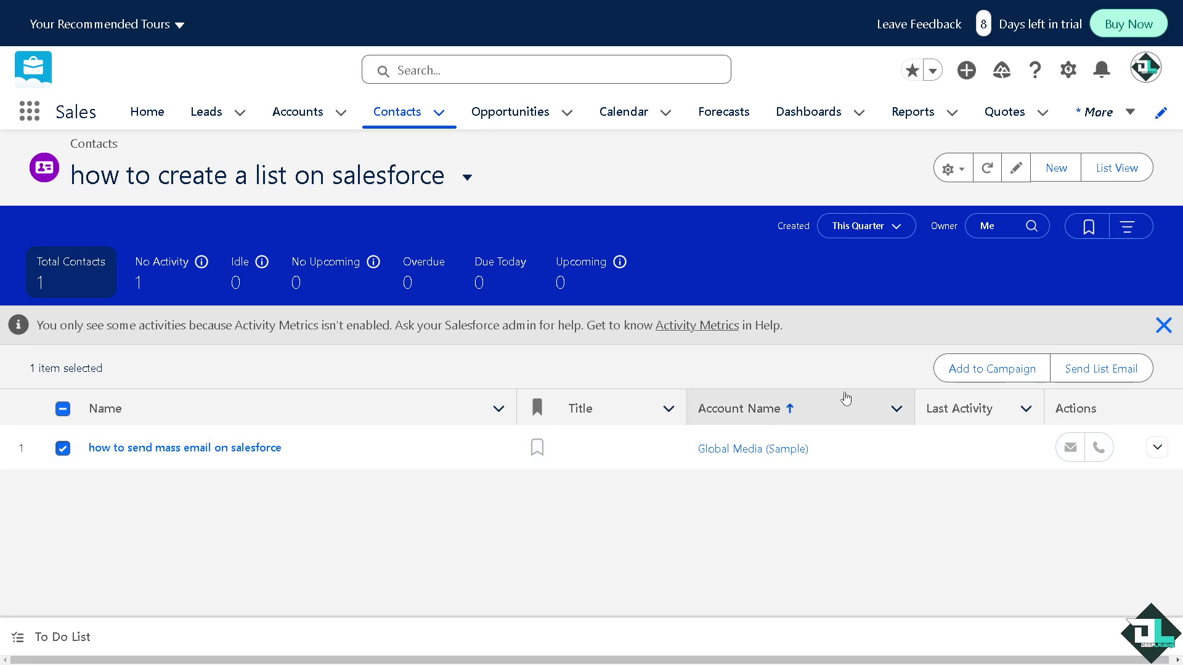
{"action": "left_click", "coordinate": [983, 373]}
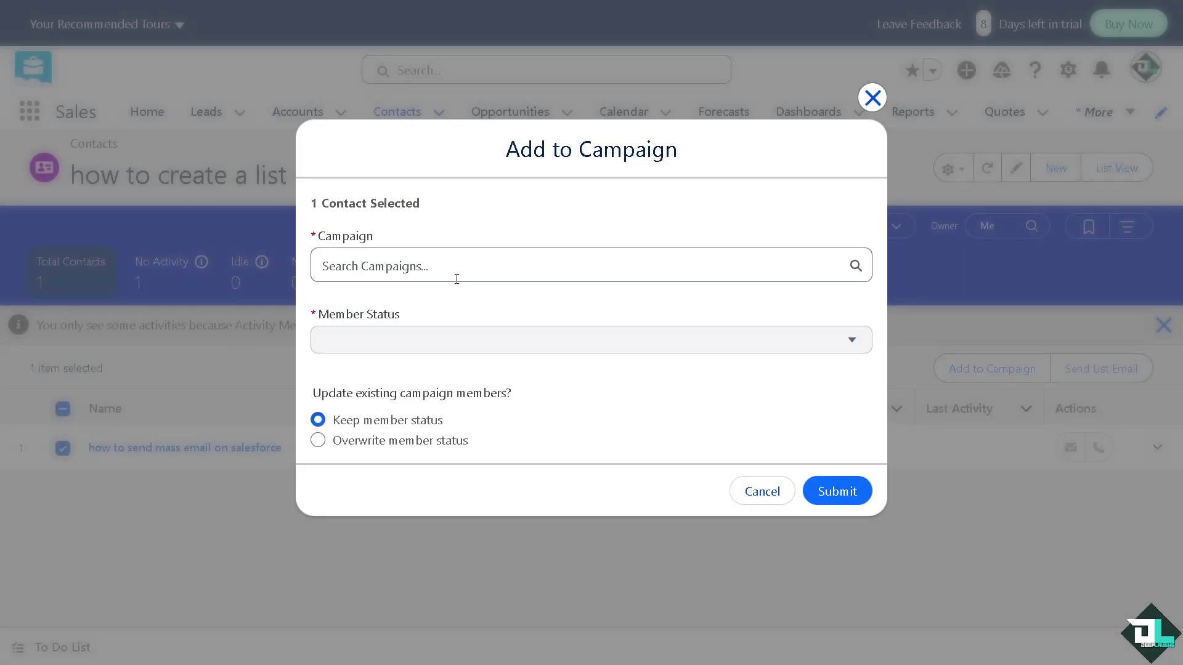
{"action": "left_click", "coordinate": [453, 271]}
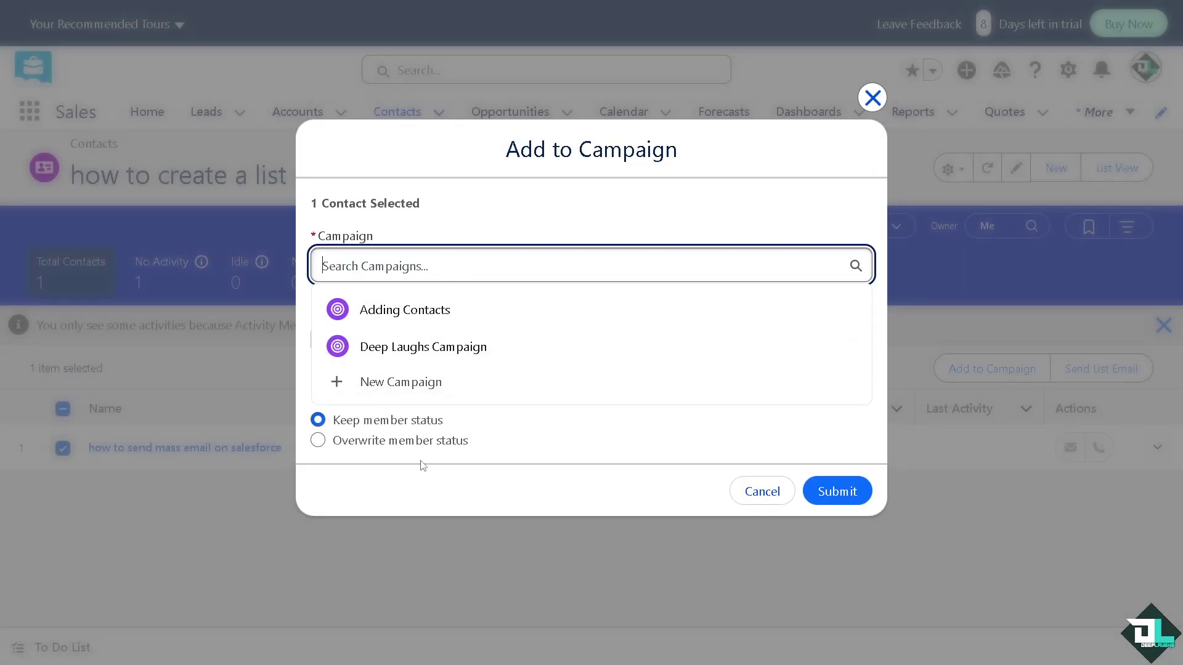
{"action": "left_click", "coordinate": [431, 496]}
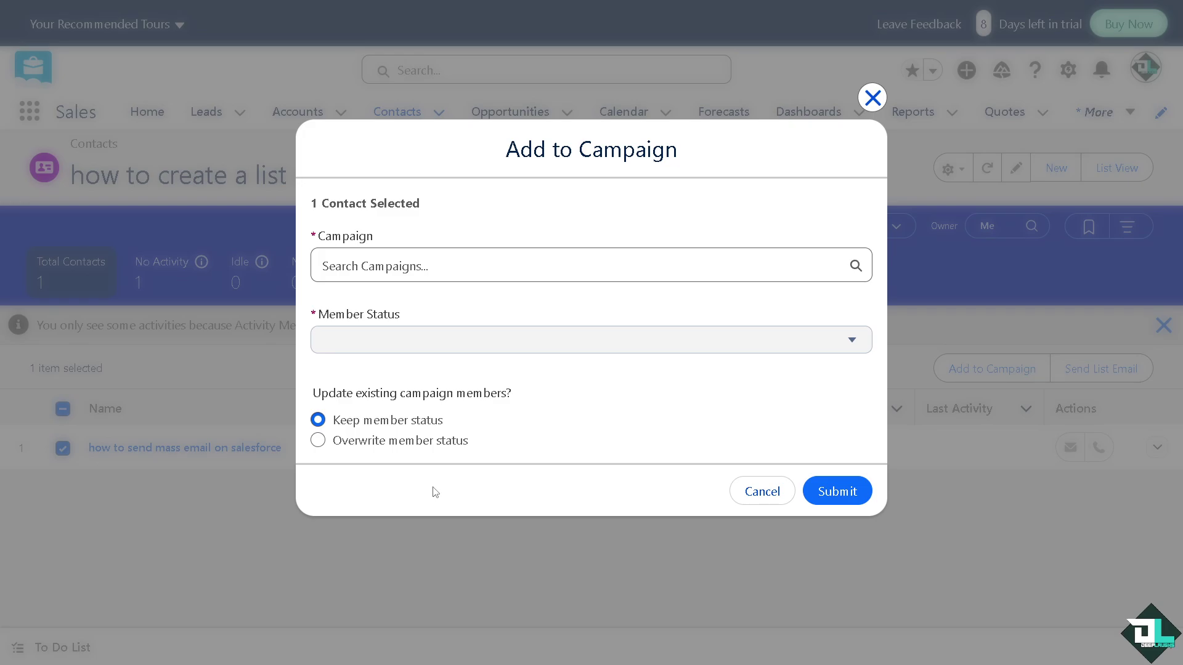
{"action": "left_click", "coordinate": [872, 98]}
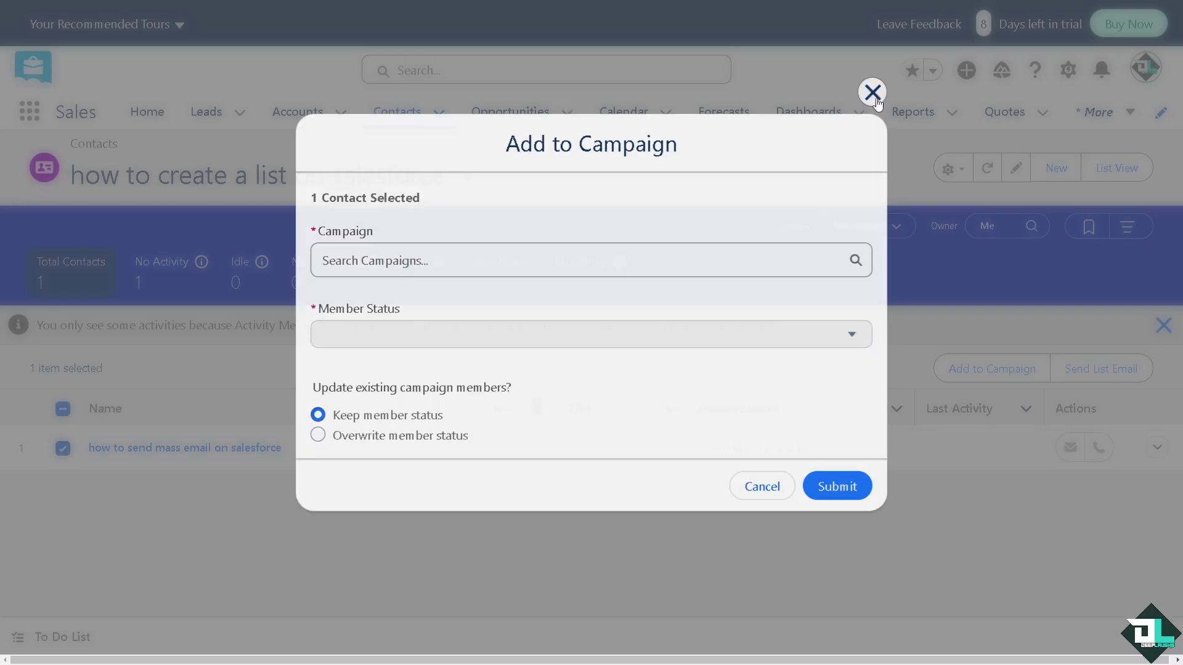